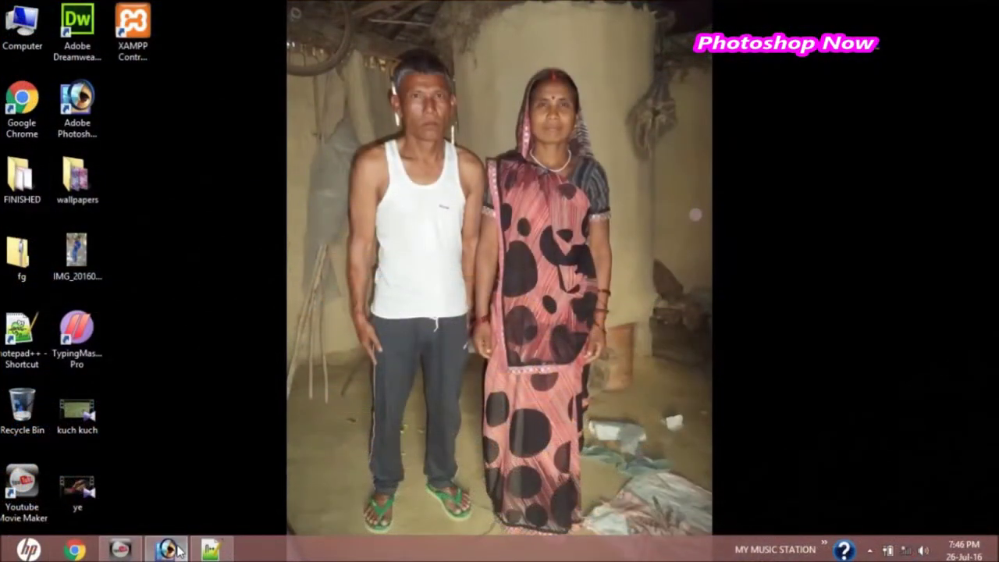
- Launch Photoshop, open IMG_201604gdgdg19_121439 from the Desktop, and centre its window
click(178, 551)
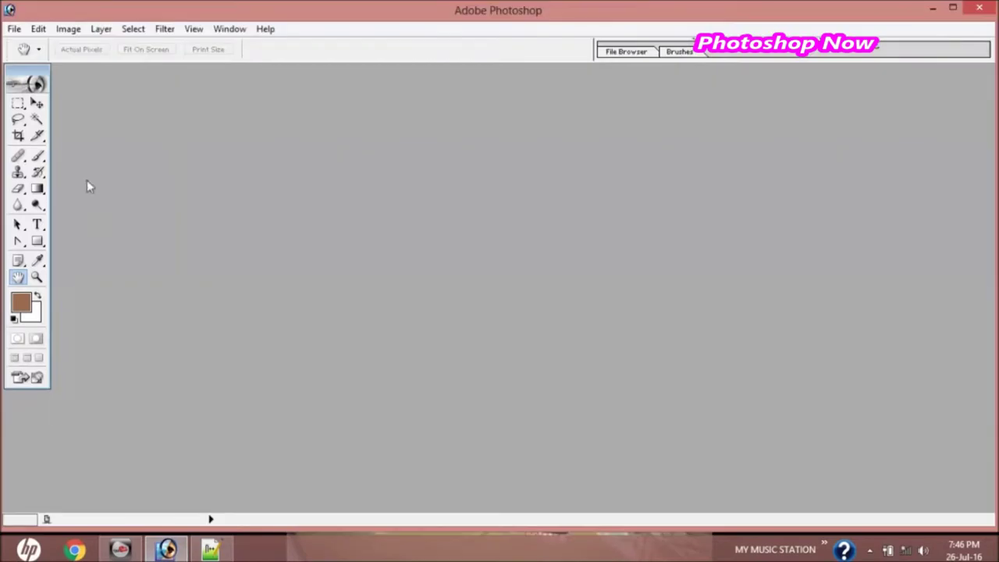
click(14, 29)
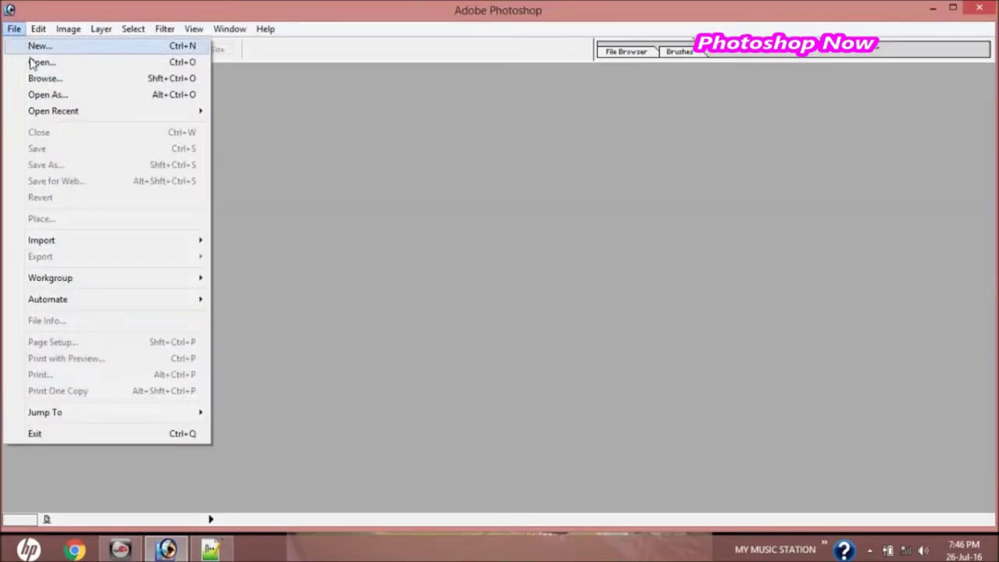
click(42, 63)
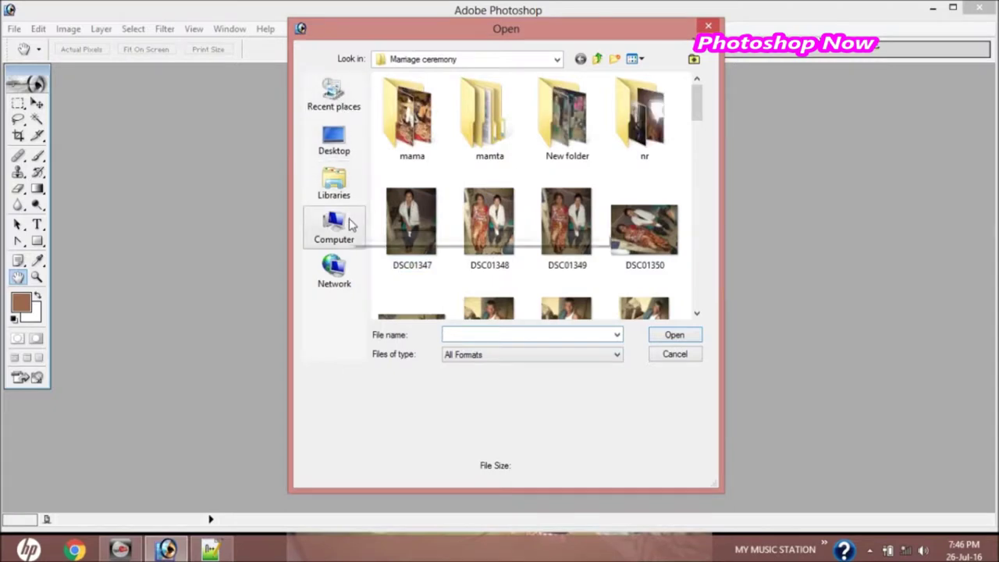
click(334, 141)
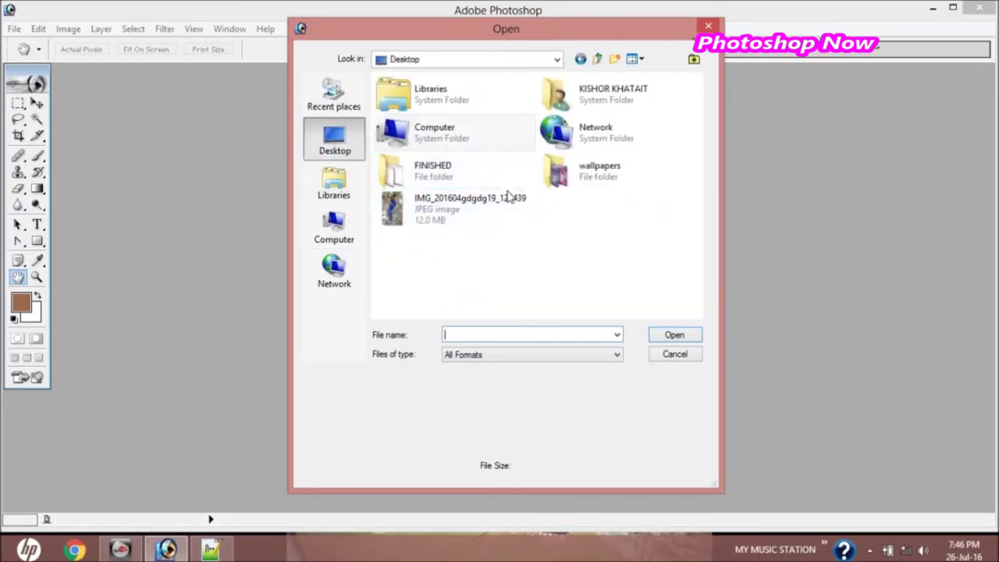
mouse_move(470, 209)
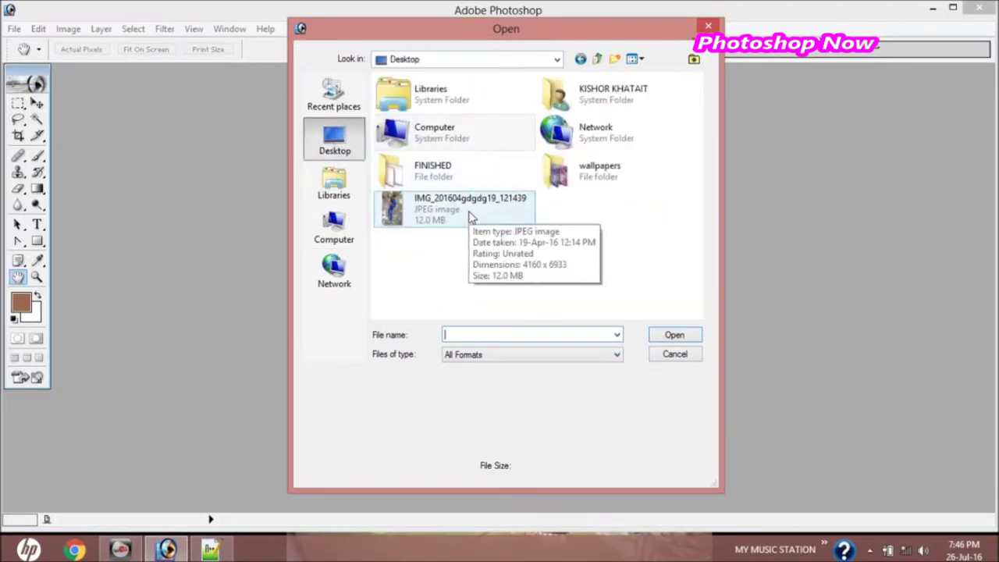
click(471, 211)
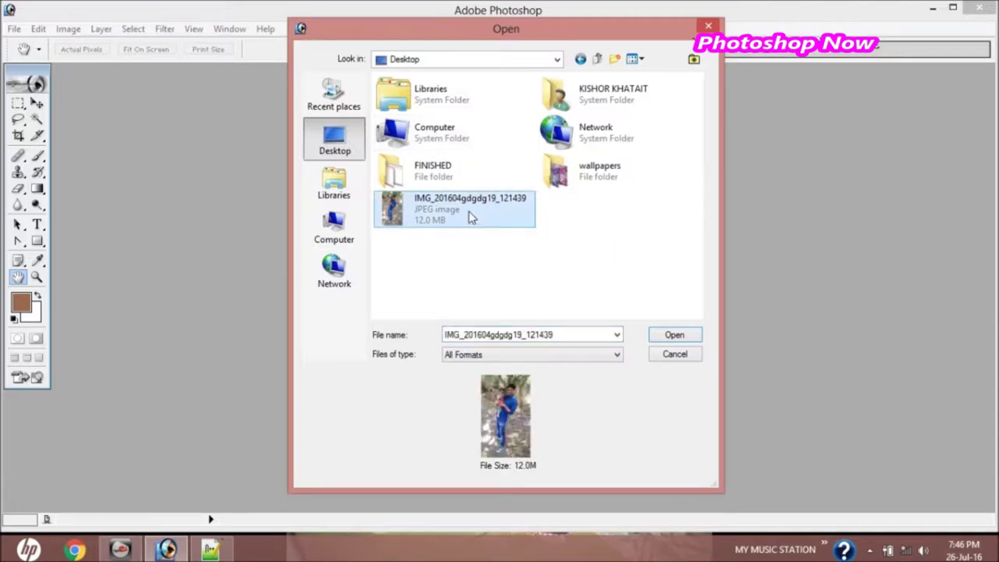
click(673, 336)
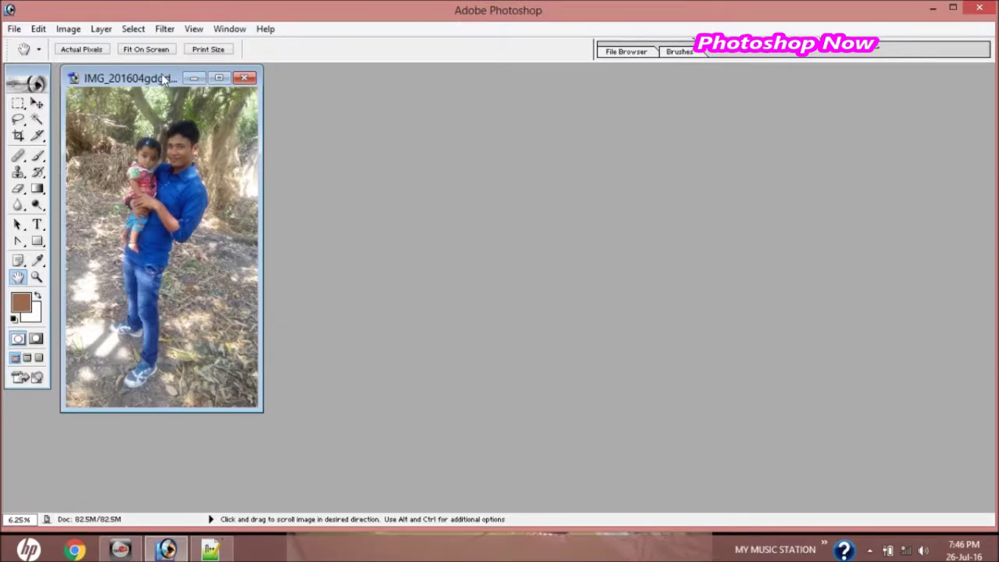
mouse_move(159, 79)
mouse_down()
mouse_move(360, 120)
mouse_move(608, 118)
mouse_up()
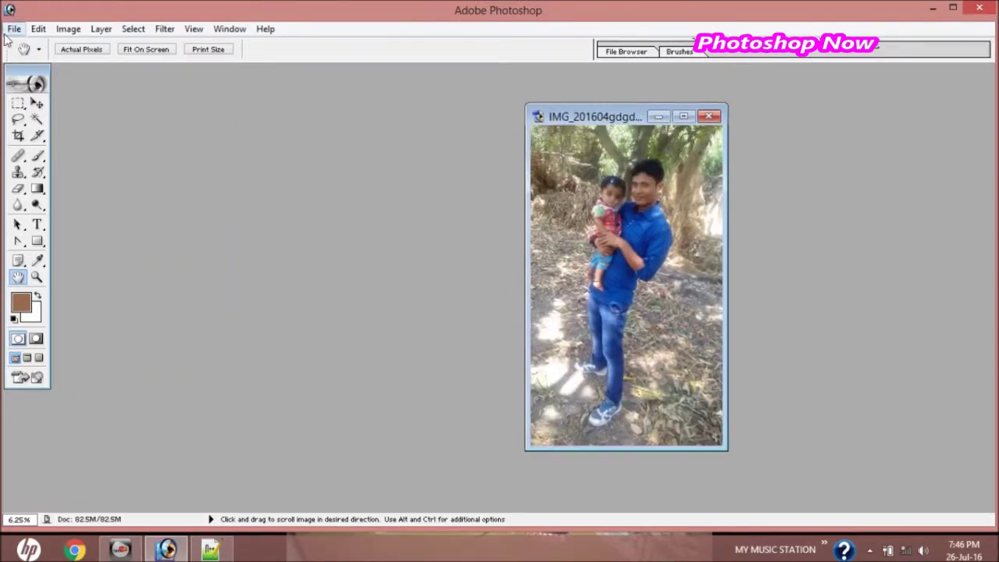
- Open forget-me-not-flower-hd-wallpaper-2560x1600-37825.jpg from the wallpapers folder
click(14, 29)
click(39, 63)
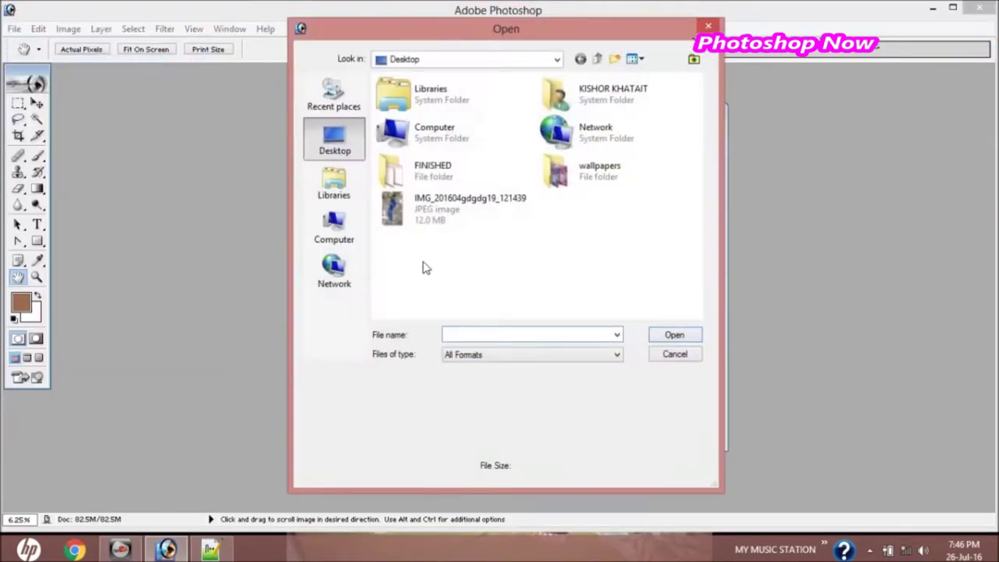
double_click(594, 174)
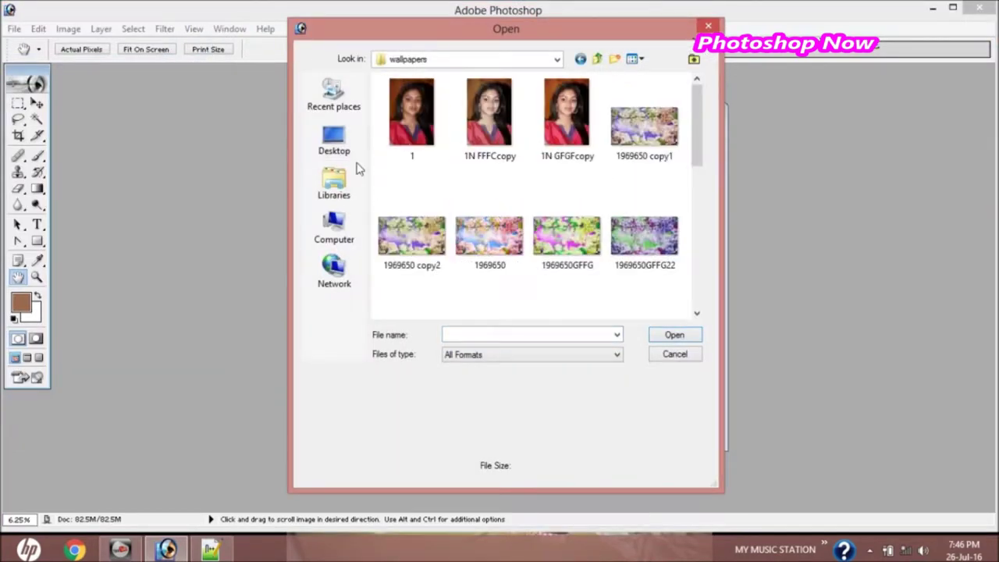
click(697, 313)
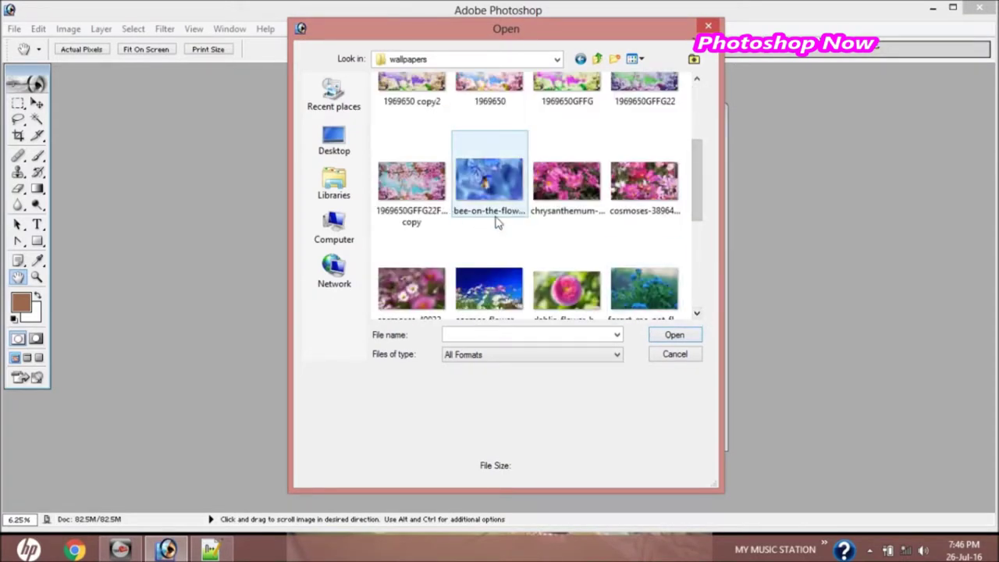
double_click(634, 259)
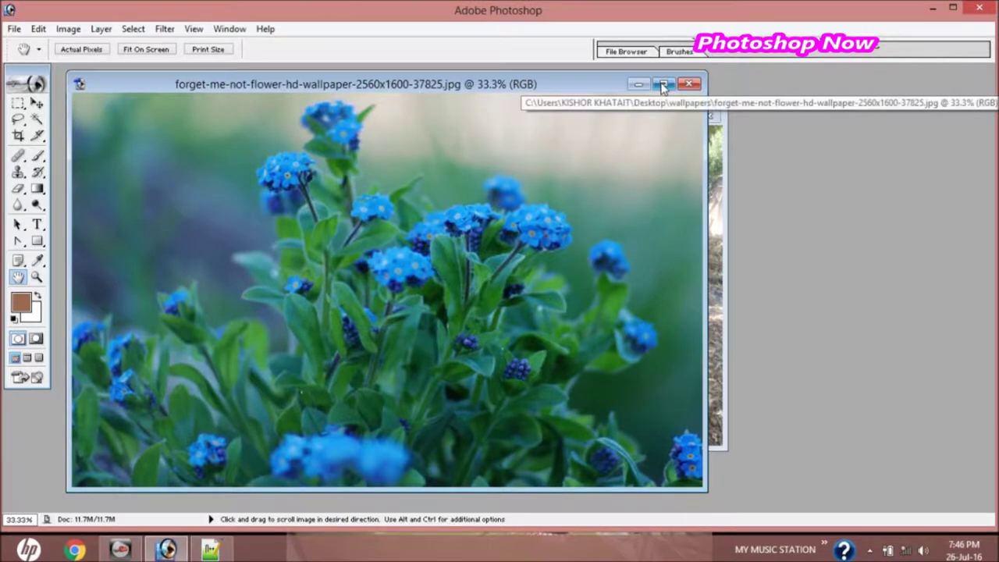
- Bring the man-and-child photo forward and maximize it over the wallpaper
click(723, 273)
drag(612, 124, 318, 82)
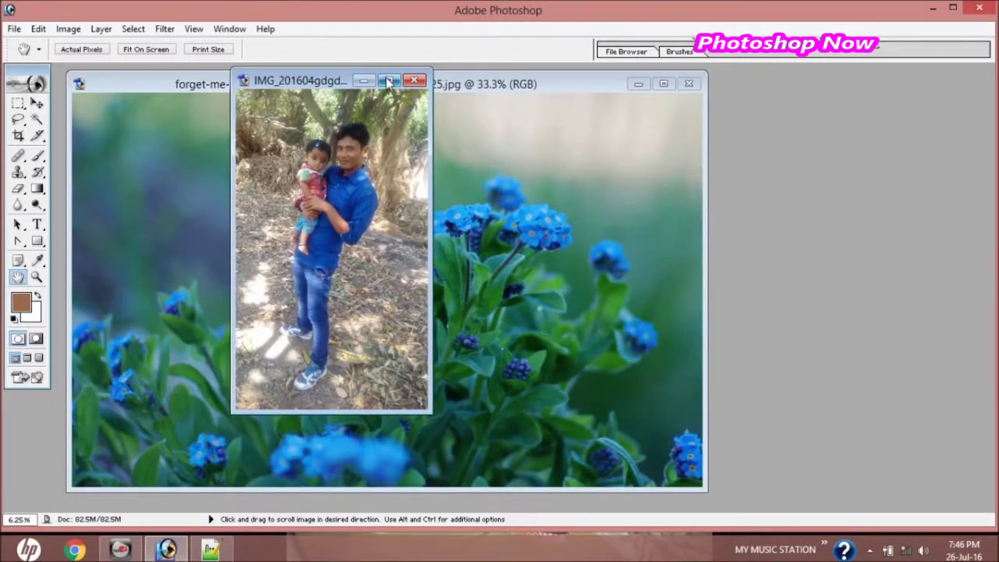
click(393, 81)
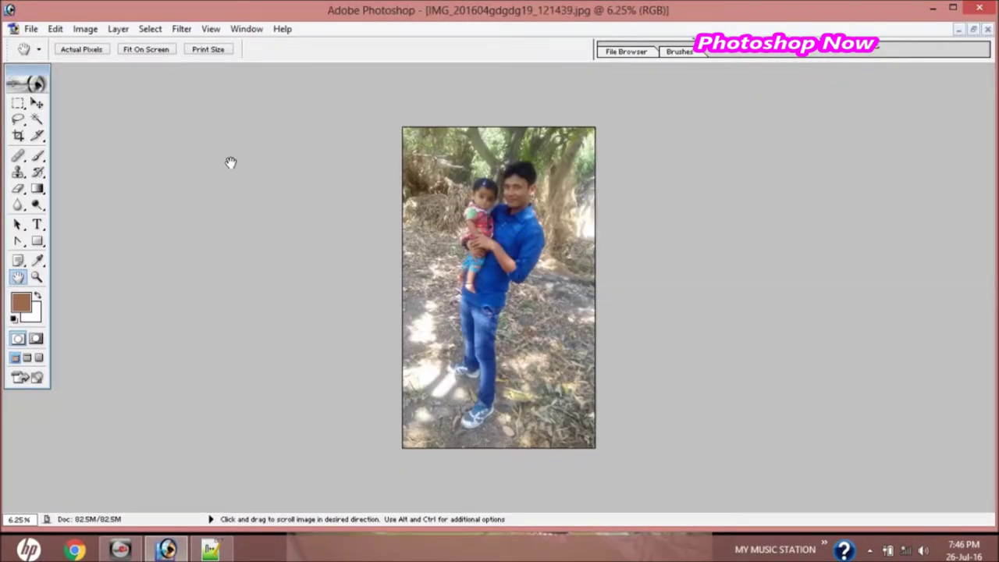
- Zoom in and trace a closed Lasso outline around the man and the child
key(ctrl+plus)
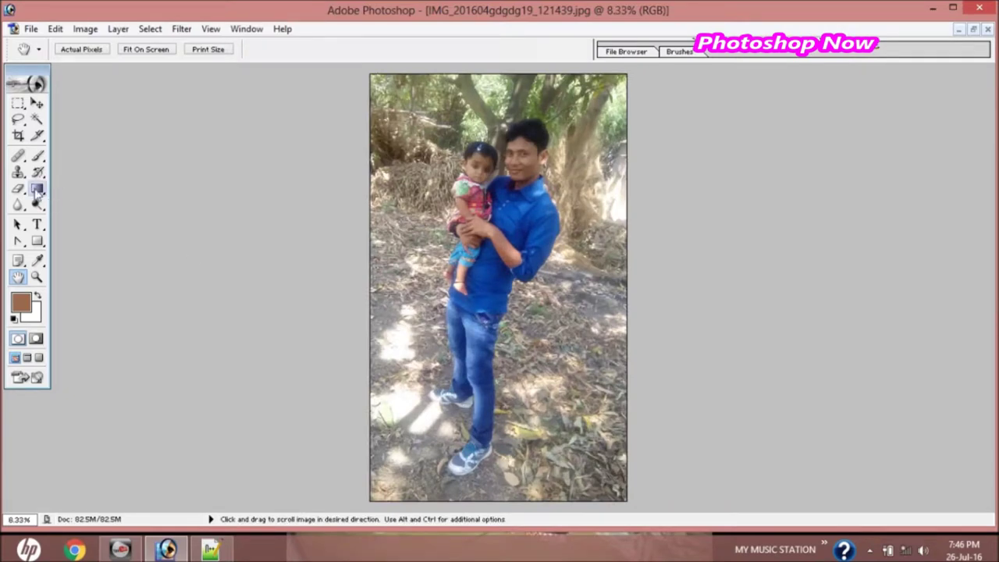
click(19, 122)
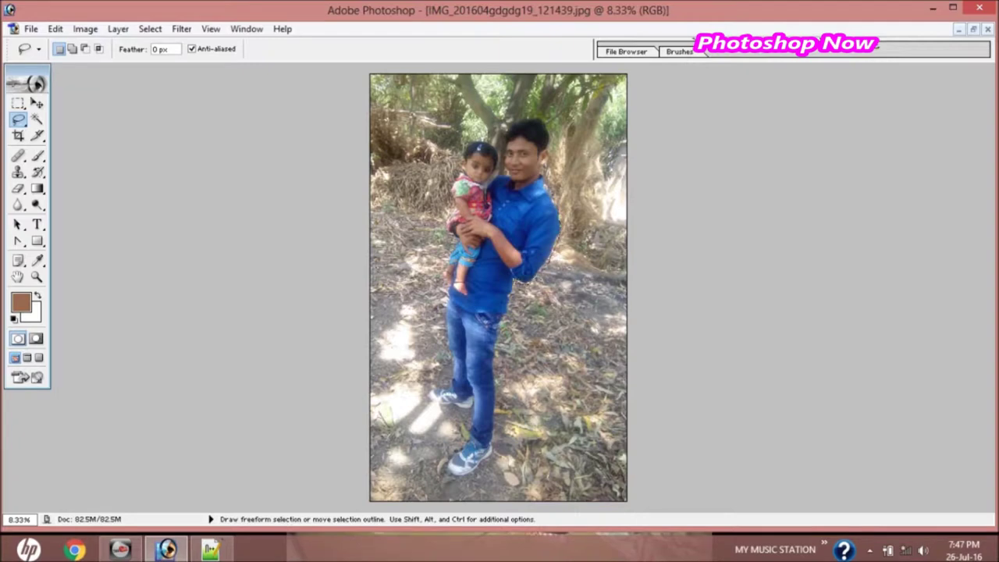
mouse_move(502, 340)
mouse_down()
mouse_move(489, 360)
mouse_move(494, 422)
mouse_up()
drag(447, 468, 452, 462)
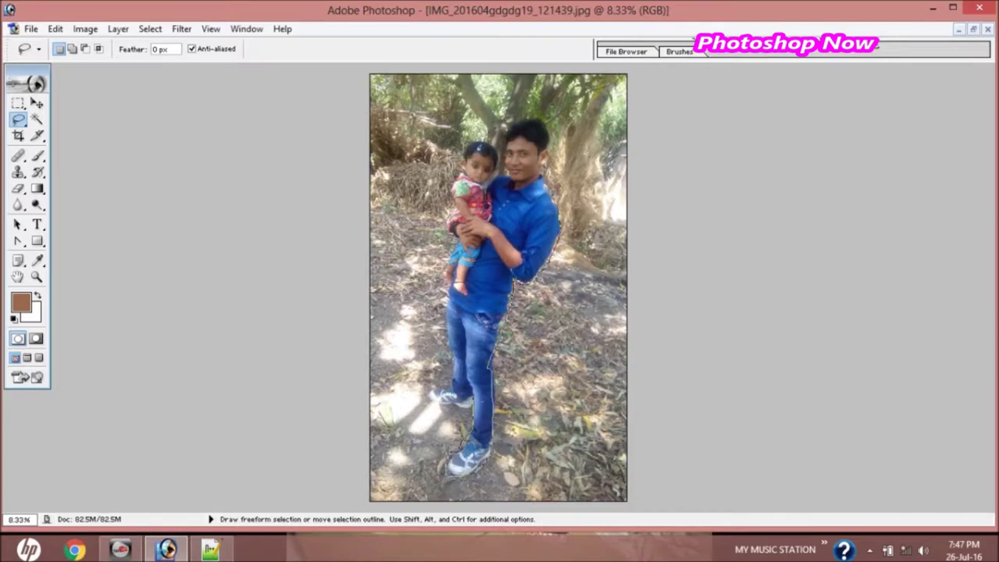
mouse_move(449, 407)
mouse_down()
mouse_move(425, 402)
mouse_move(433, 389)
mouse_up()
drag(446, 316, 444, 297)
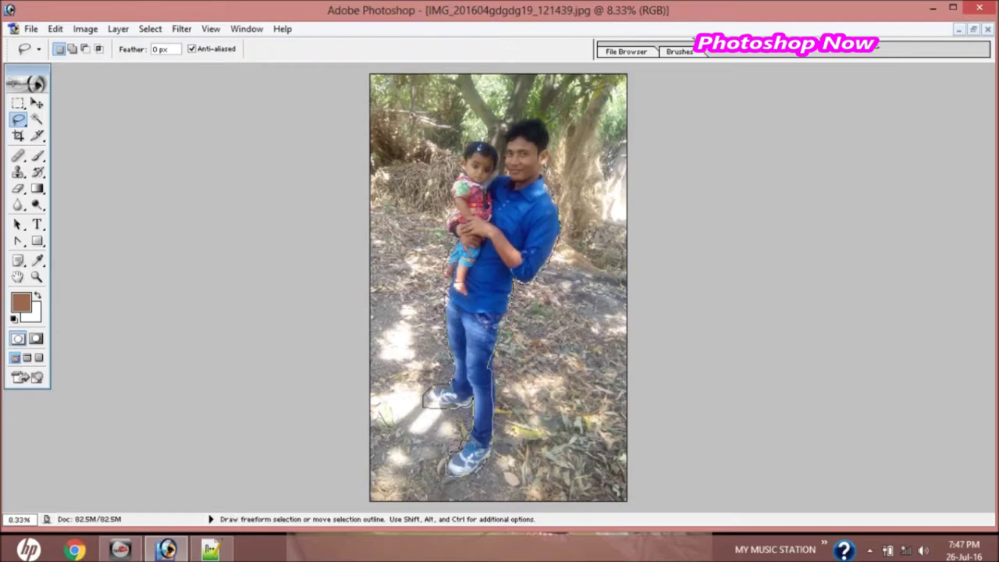
drag(447, 222, 451, 209)
drag(500, 145, 502, 181)
mouse_move(507, 140)
mouse_down()
mouse_move(519, 106)
mouse_move(548, 113)
mouse_up()
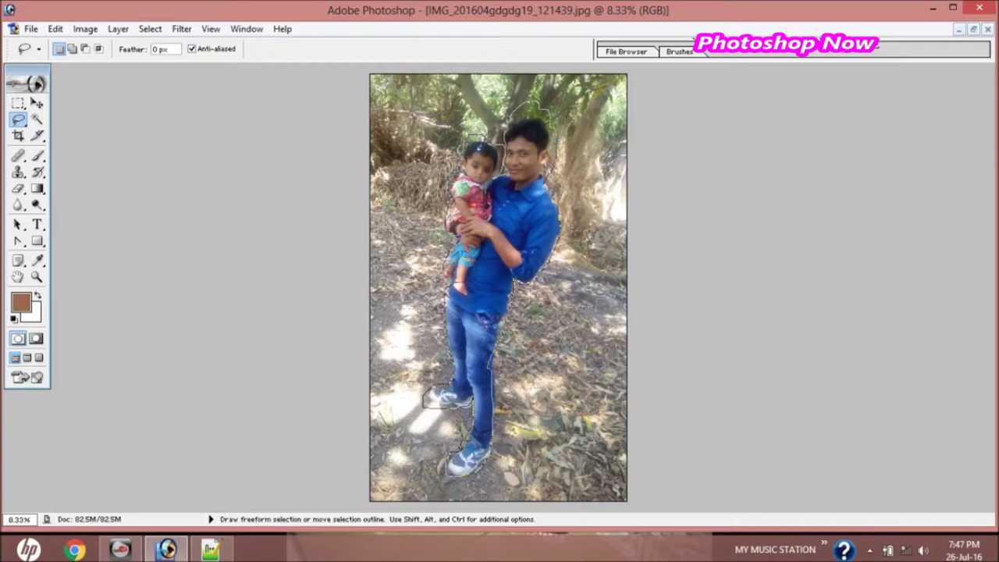
drag(548, 113, 550, 117)
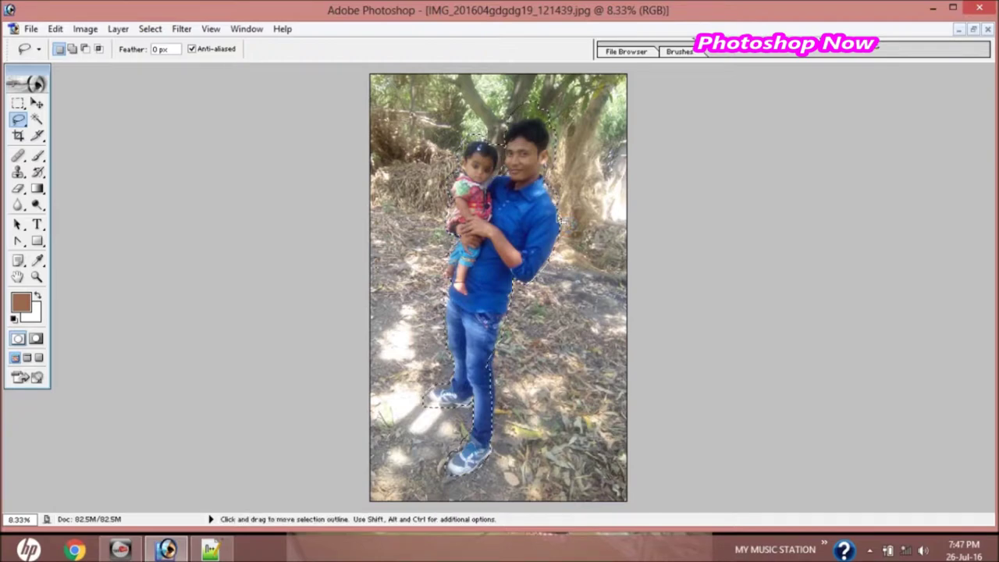
- Feather the man-and-child selection by 50 pixels and restore the document window
right_click(498, 237)
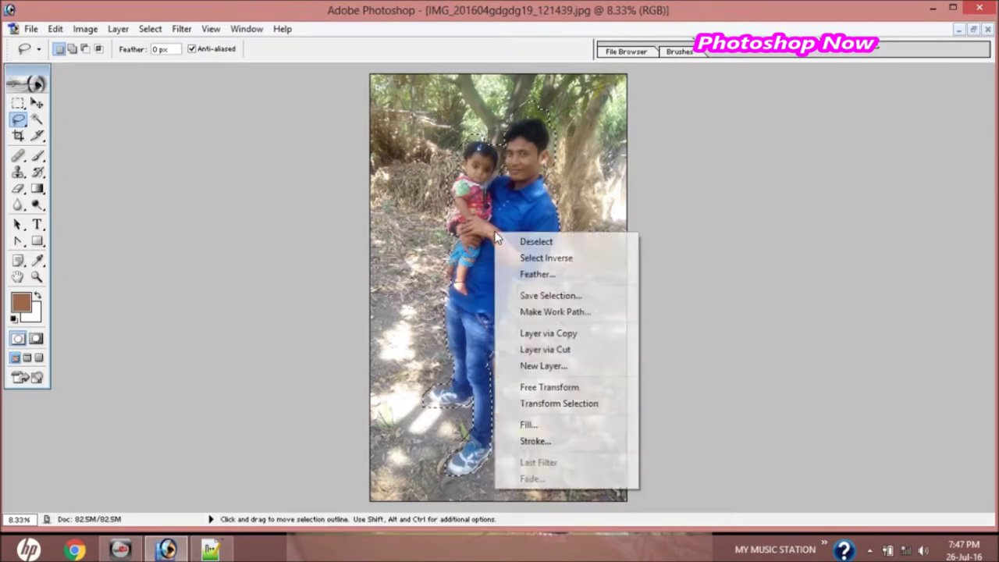
click(528, 275)
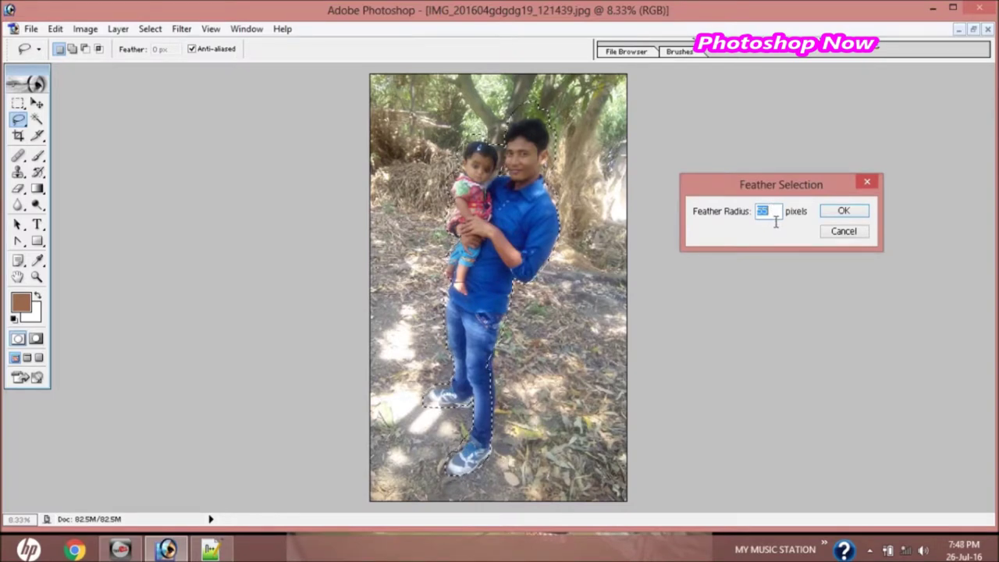
key(Return)
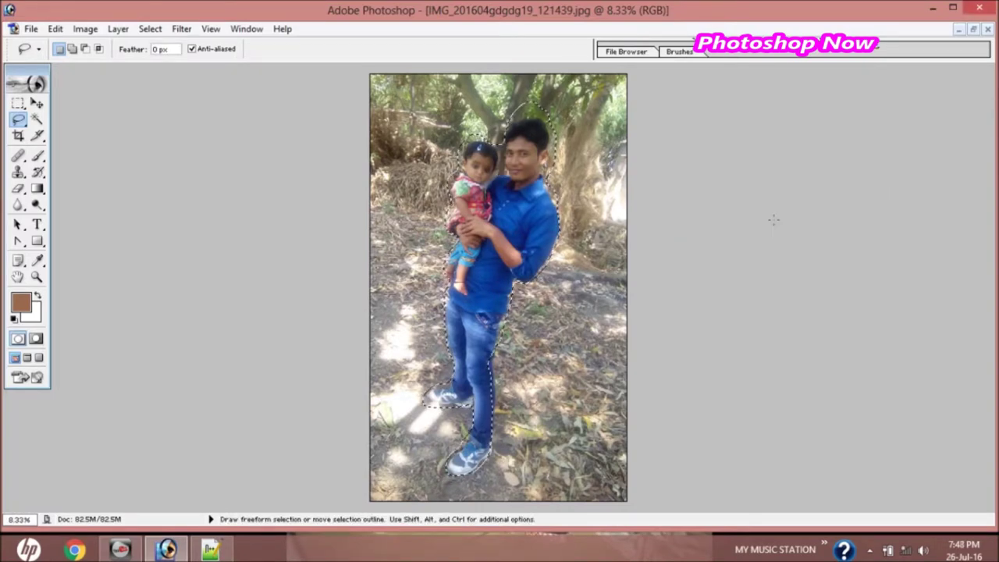
right_click(520, 210)
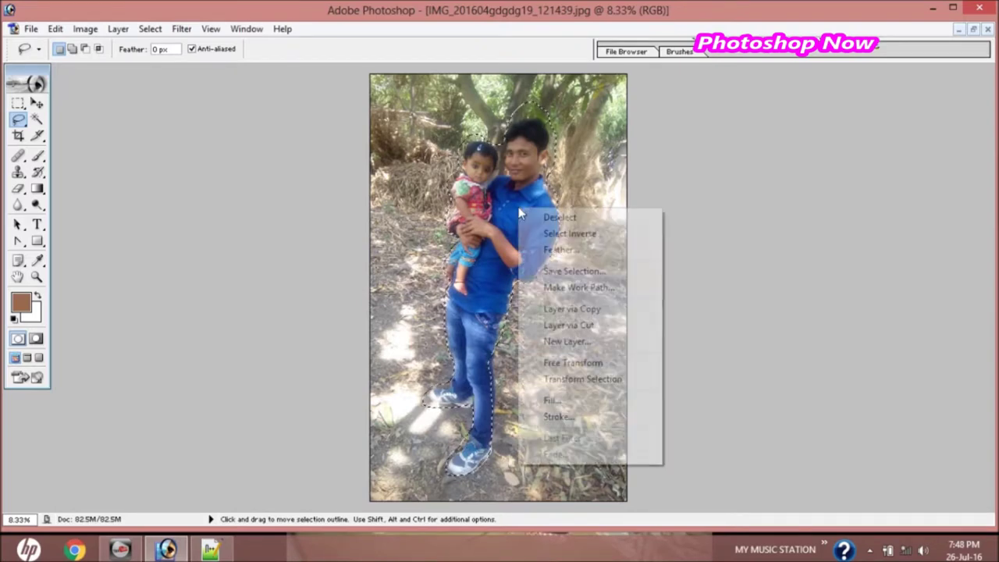
click(559, 249)
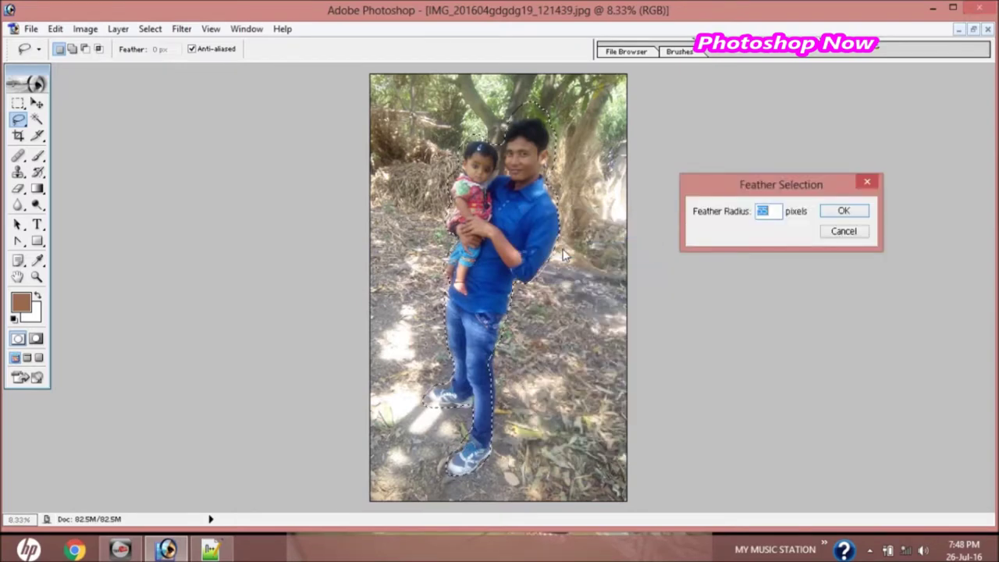
text(50)
key(Return)
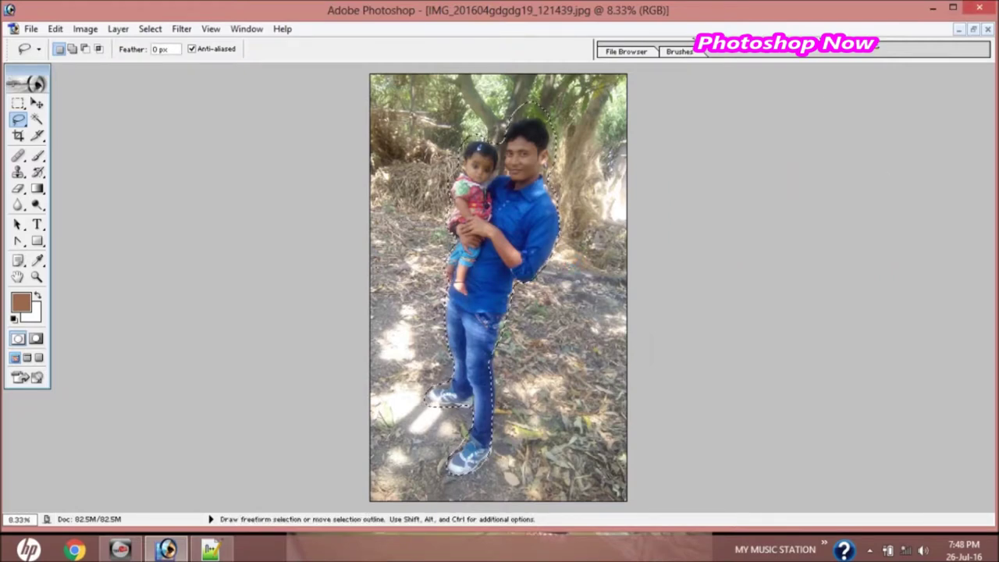
click(973, 29)
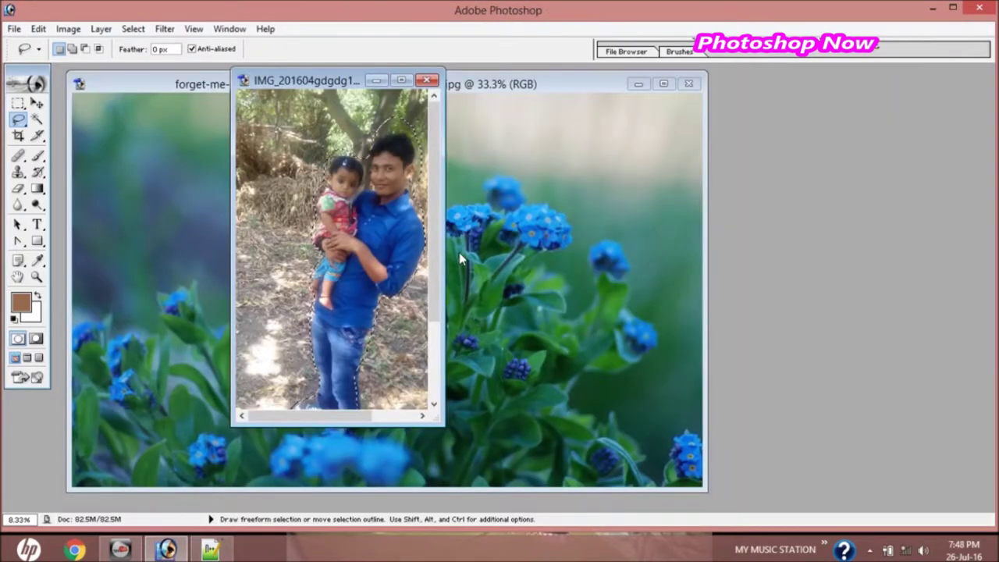
- Drag the selected man and child onto the maximized forget-me-not wallpaper
click(36, 104)
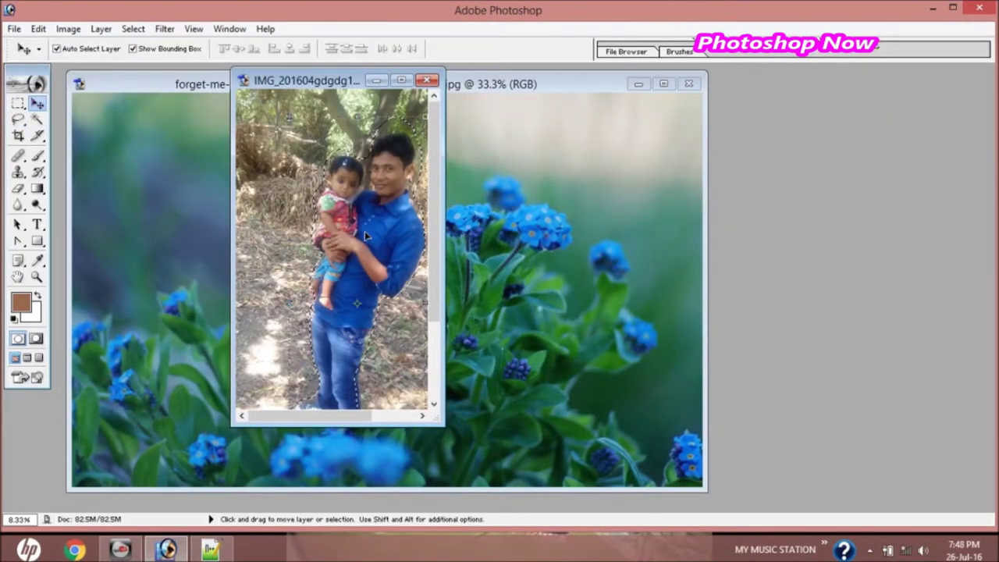
drag(411, 236, 526, 254)
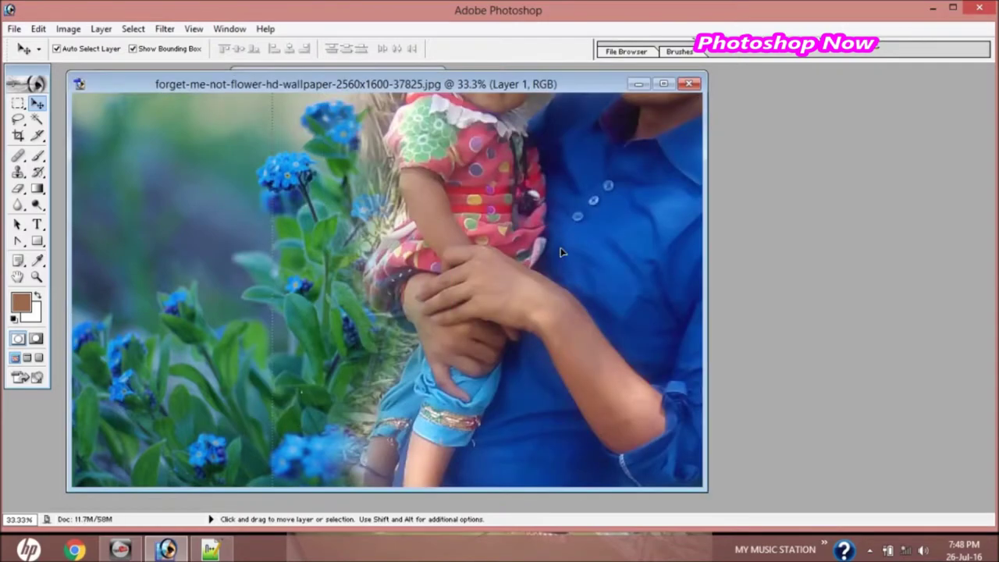
click(663, 83)
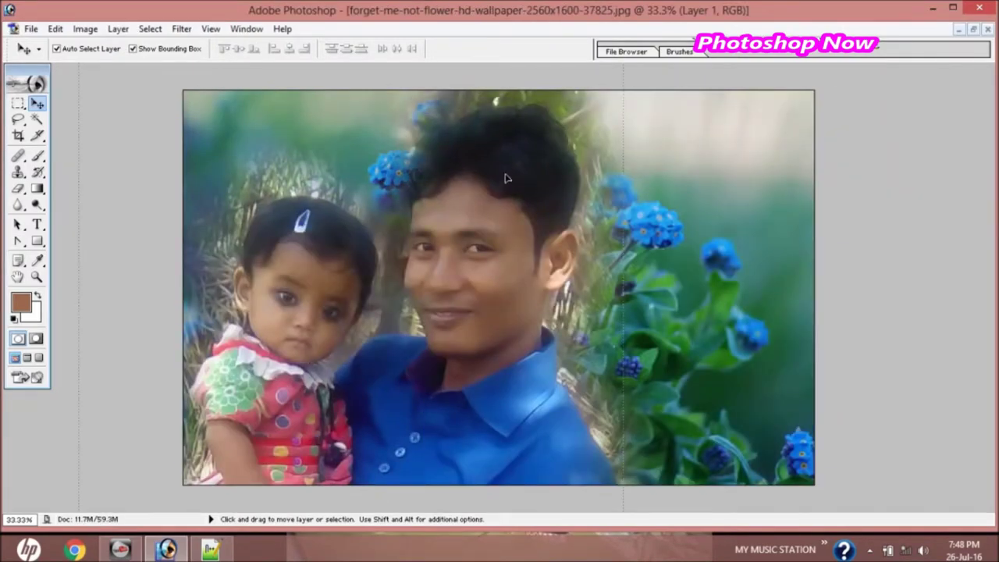
drag(484, 278, 459, 473)
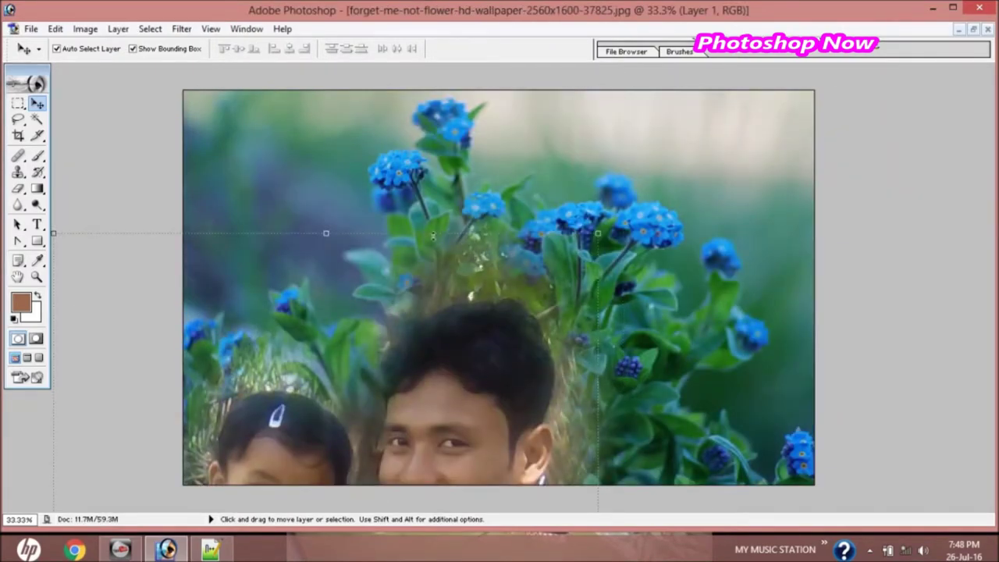
- Squash the pasted cutout's height to about 17% and move it up the canvas
mouse_move(327, 232)
mouse_down()
mouse_move(344, 398)
mouse_move(451, 180)
mouse_move(433, 267)
mouse_move(464, 141)
mouse_move(468, 157)
mouse_up()
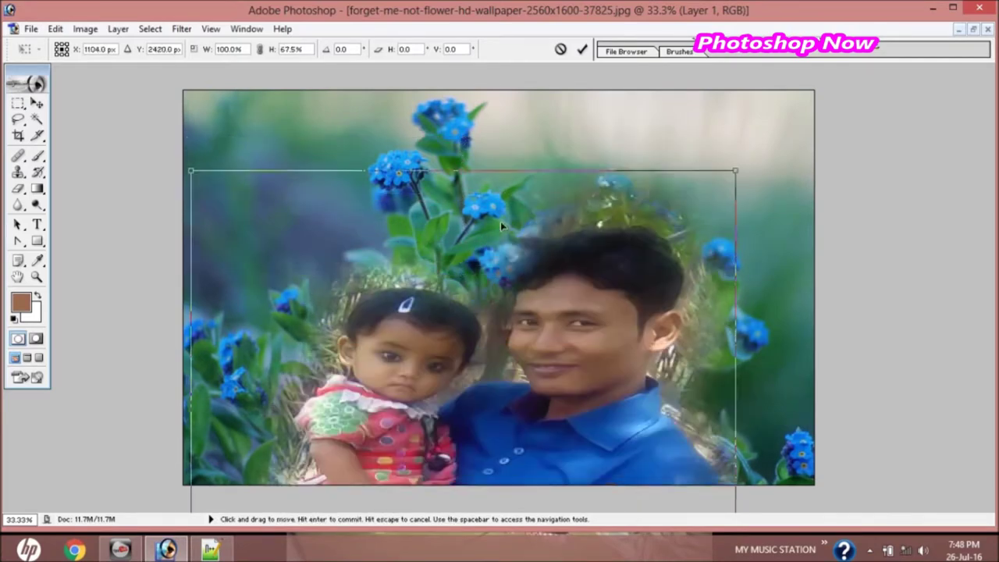
drag(506, 216, 518, 225)
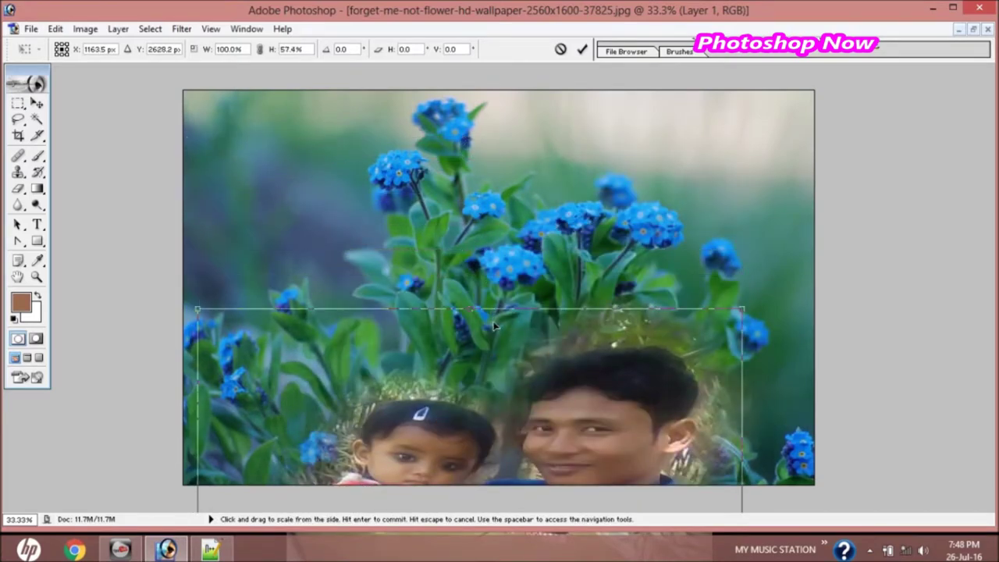
mouse_move(512, 145)
mouse_down()
mouse_move(512, 372)
mouse_move(511, 94)
mouse_up()
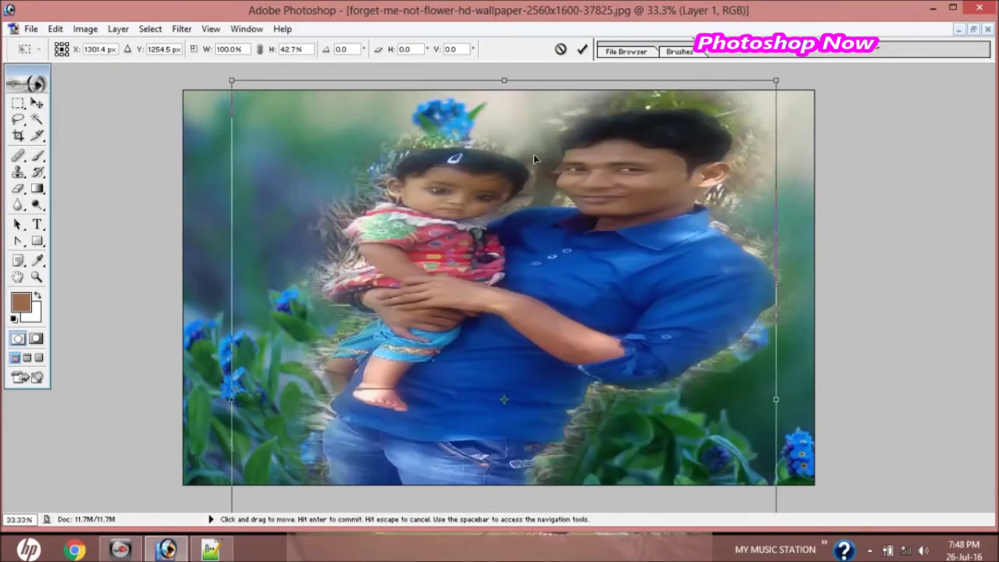
drag(511, 94, 512, 293)
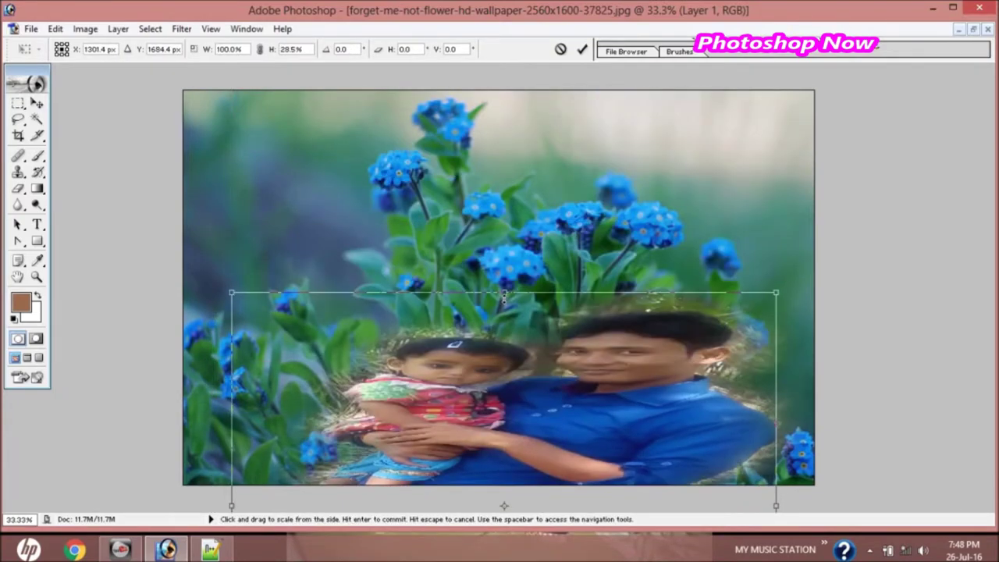
drag(531, 375, 536, 214)
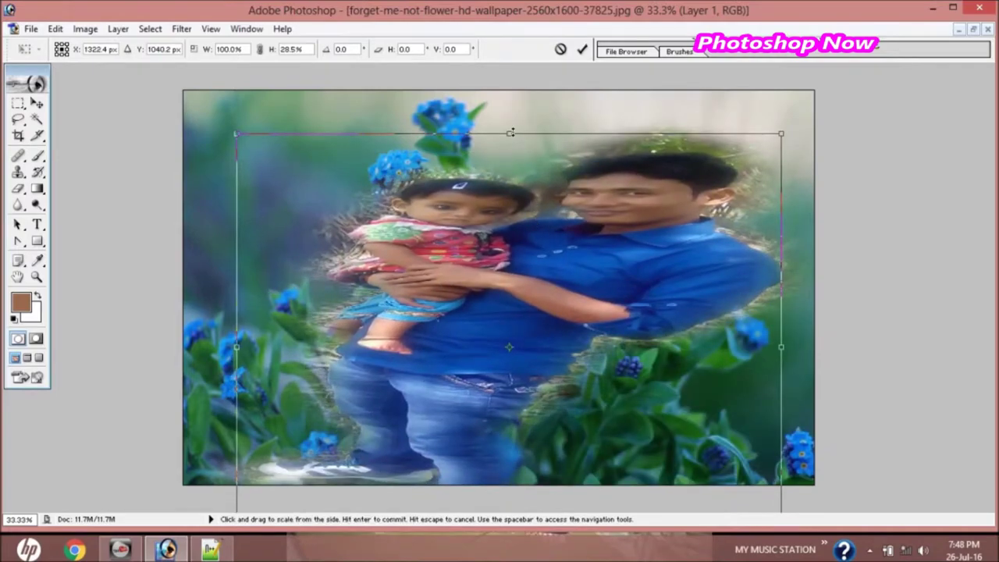
drag(511, 136, 511, 303)
drag(535, 369, 556, 214)
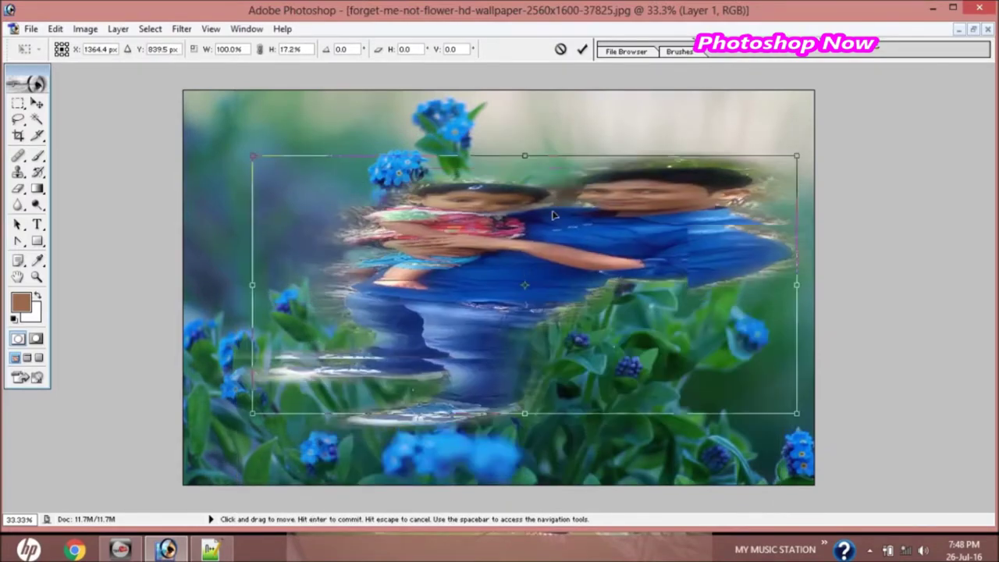
- Resize the cutout's width and height to restore its proportions
mouse_move(803, 283)
mouse_down()
mouse_move(464, 330)
mouse_move(383, 317)
mouse_up()
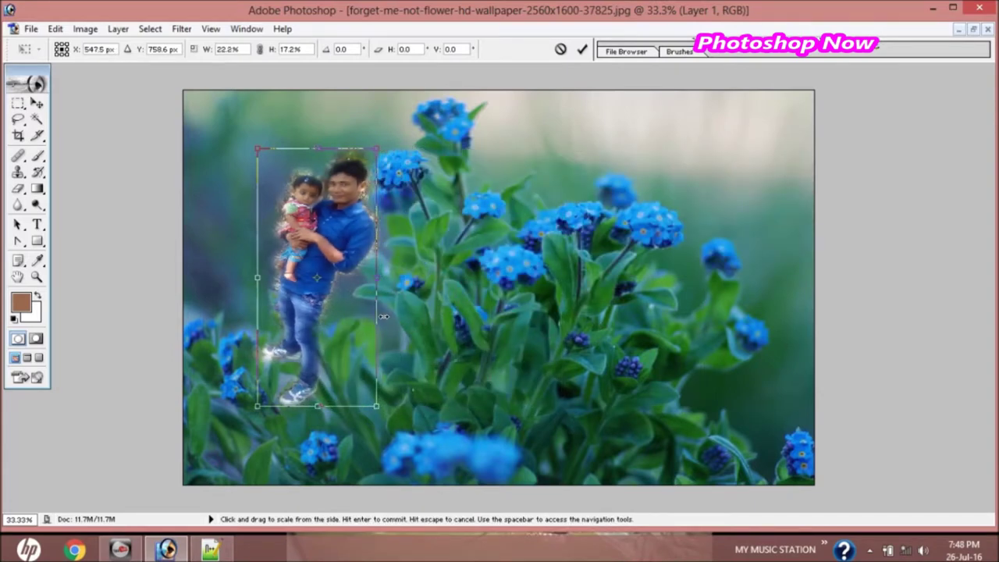
drag(338, 149, 338, 136)
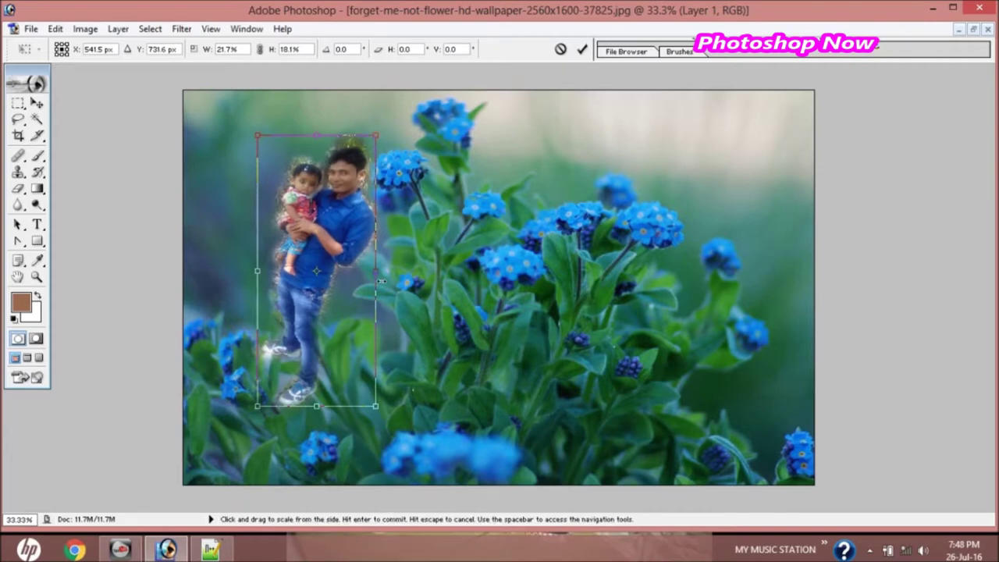
drag(376, 269, 399, 280)
drag(328, 135, 328, 123)
drag(399, 277, 406, 277)
drag(332, 124, 330, 103)
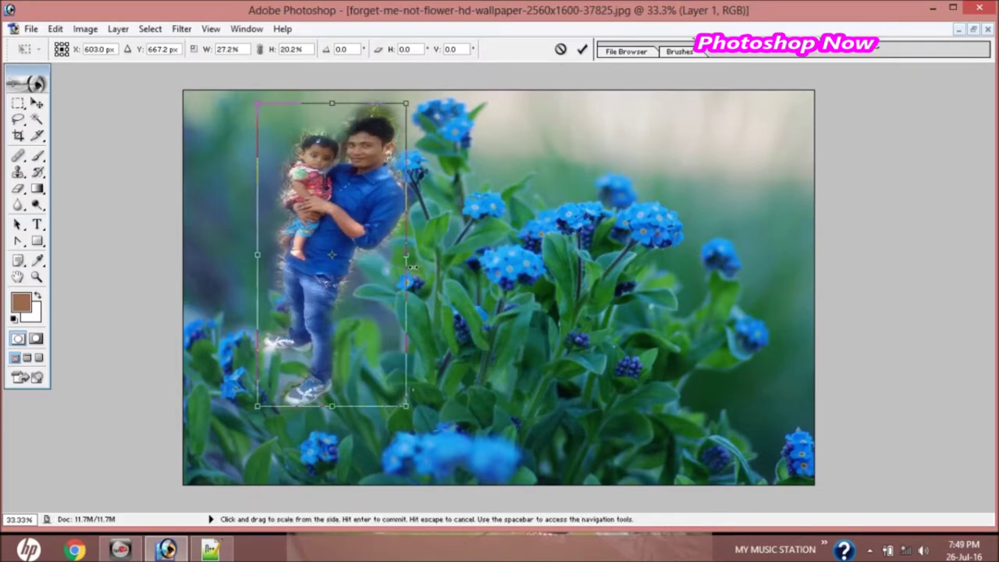
drag(413, 267, 407, 266)
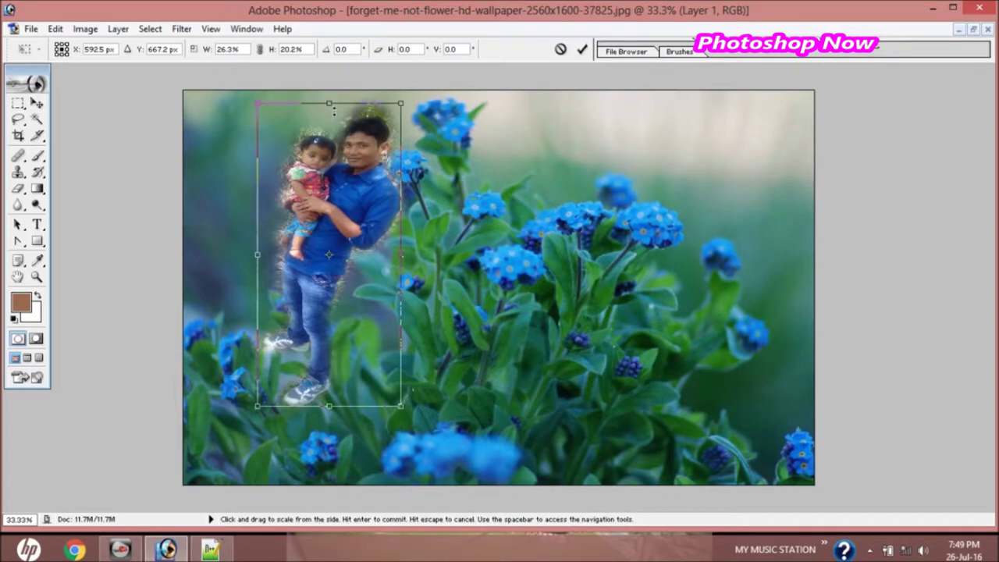
drag(334, 117, 334, 105)
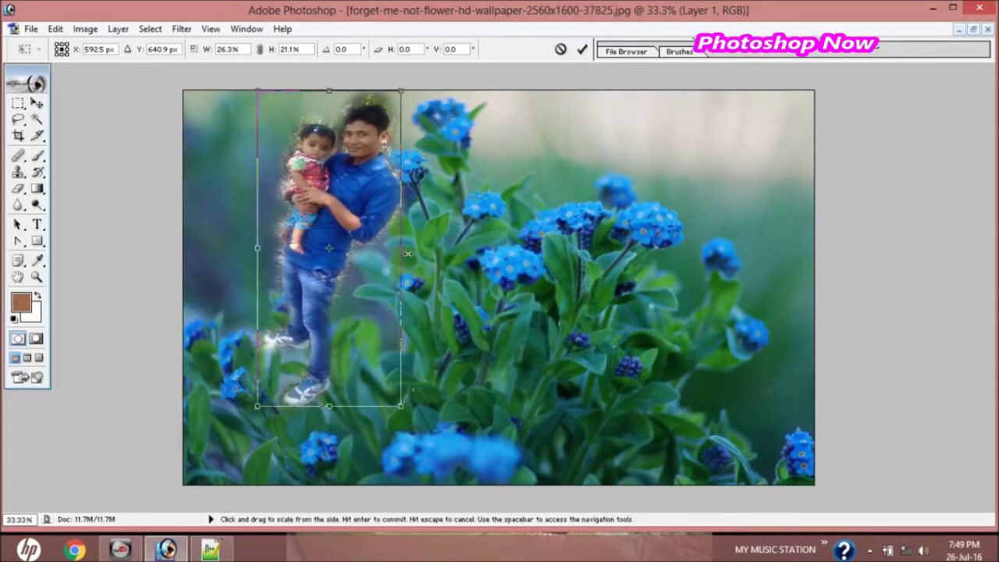
drag(401, 252, 408, 251)
- Move the man and child to the lower right, tilt them -4.2°, and apply
mouse_move(371, 216)
mouse_down()
mouse_move(498, 295)
mouse_move(666, 292)
mouse_up()
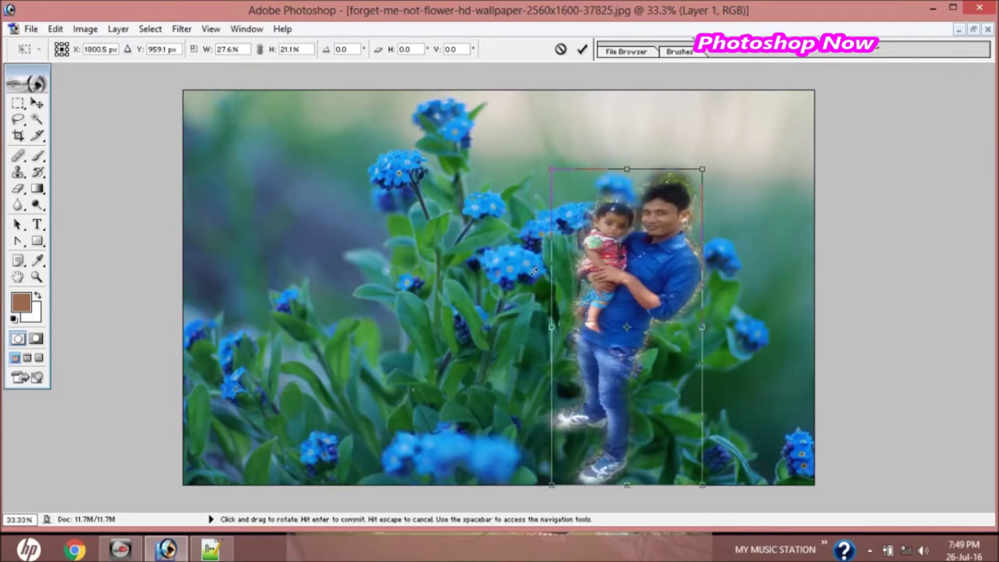
drag(524, 260, 502, 258)
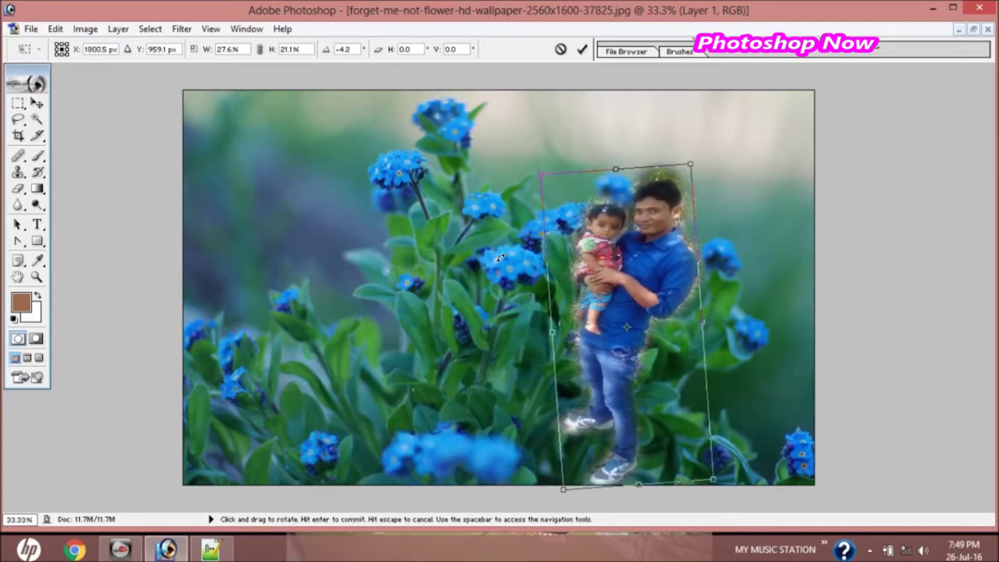
mouse_move(667, 245)
mouse_down()
mouse_move(671, 311)
mouse_move(702, 311)
mouse_up()
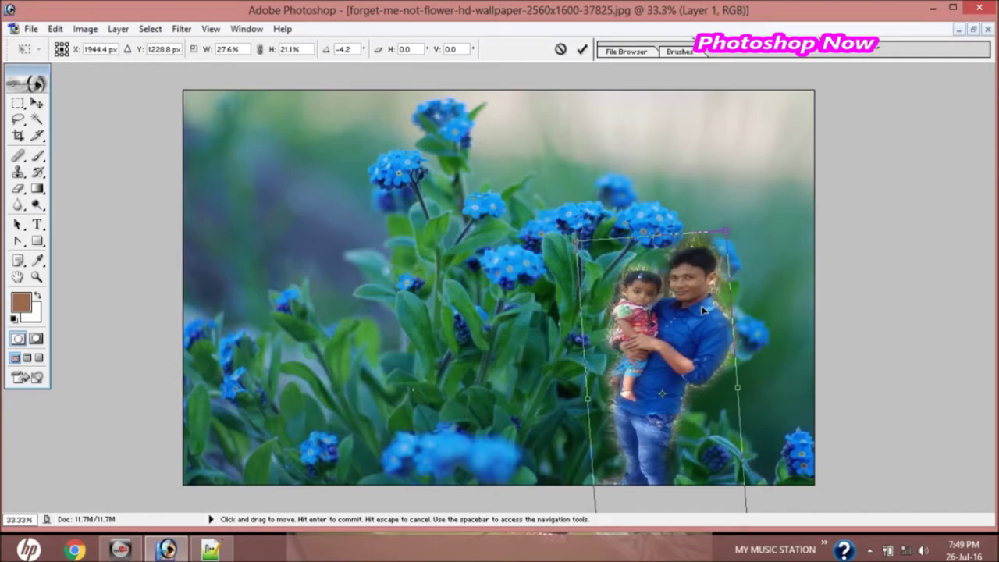
key(Return)
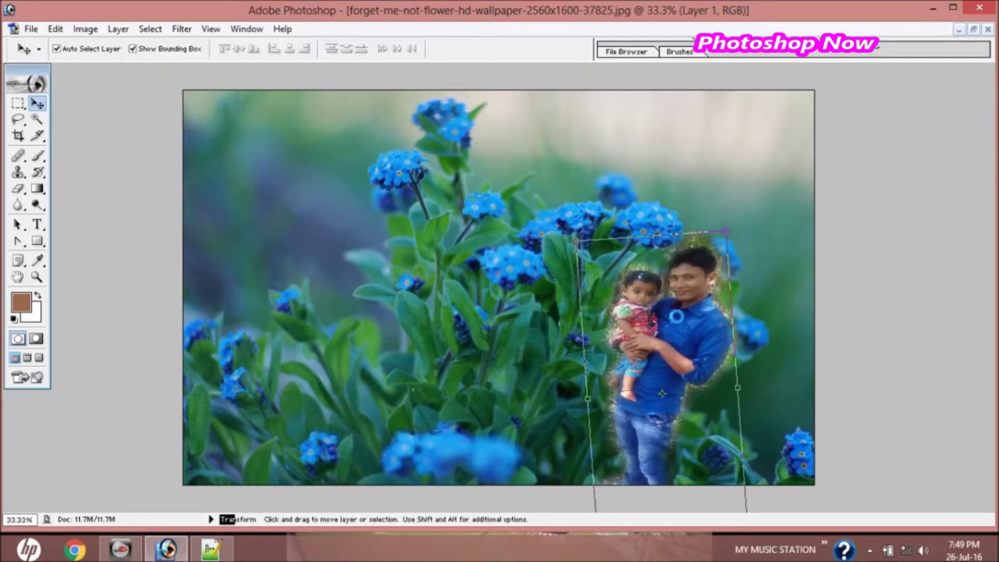
- Select the wallpaper's Background layer for editing
click(559, 320)
right_click(407, 232)
click(437, 241)
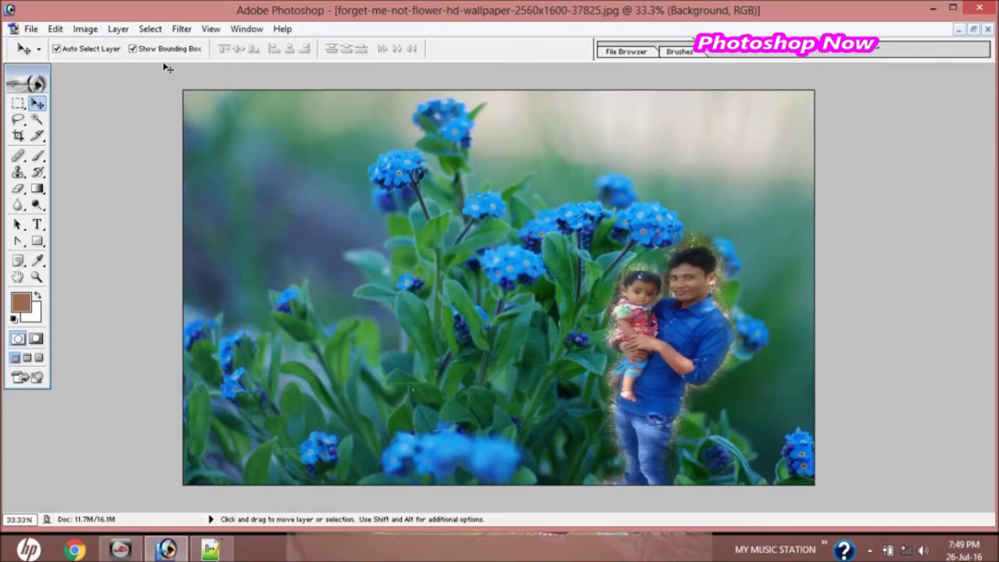
- Apply Hue/Saturation to the background with Hue +21 and Saturation -16
click(85, 29)
mouse_move(118, 67)
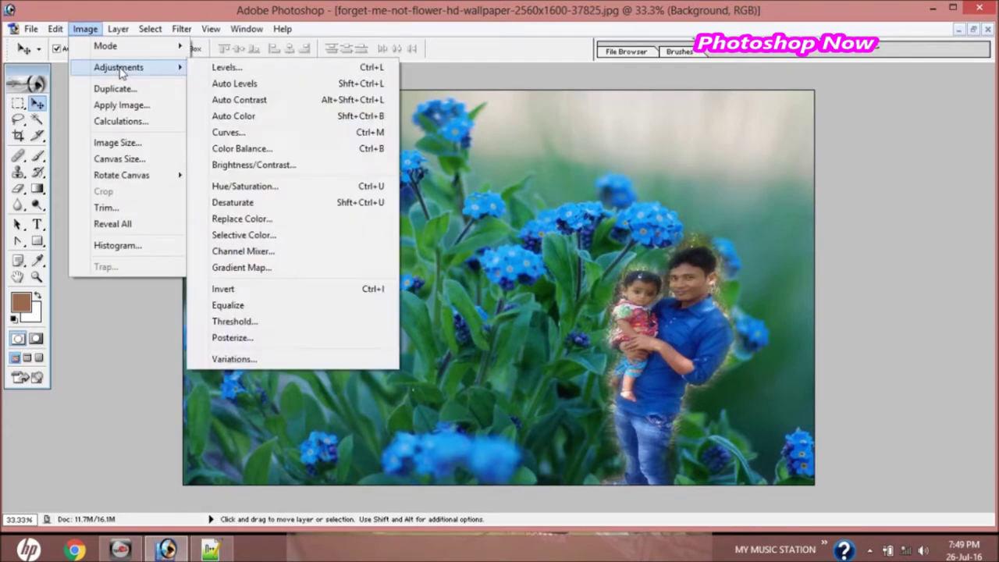
click(333, 186)
drag(818, 204, 223, 170)
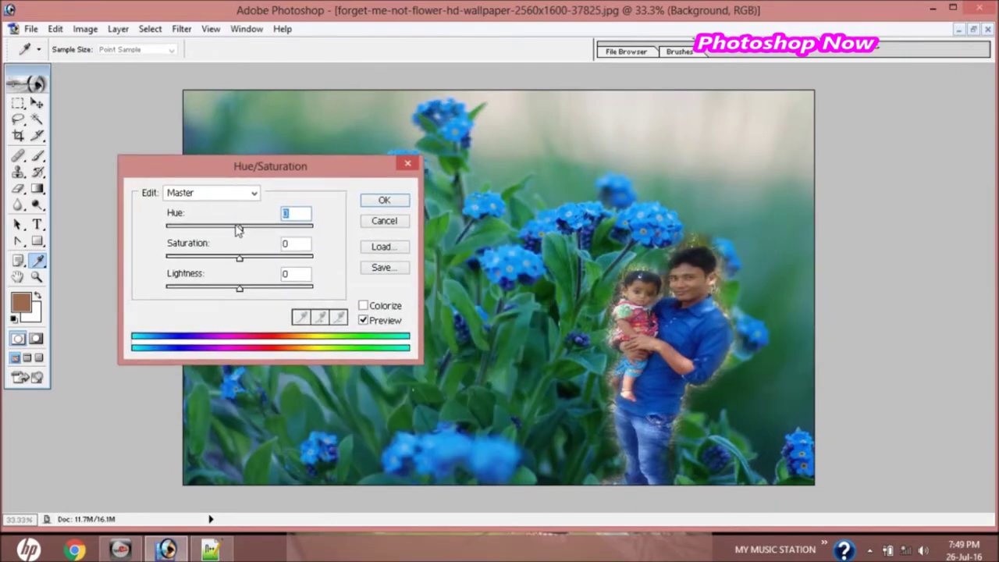
drag(240, 228, 266, 228)
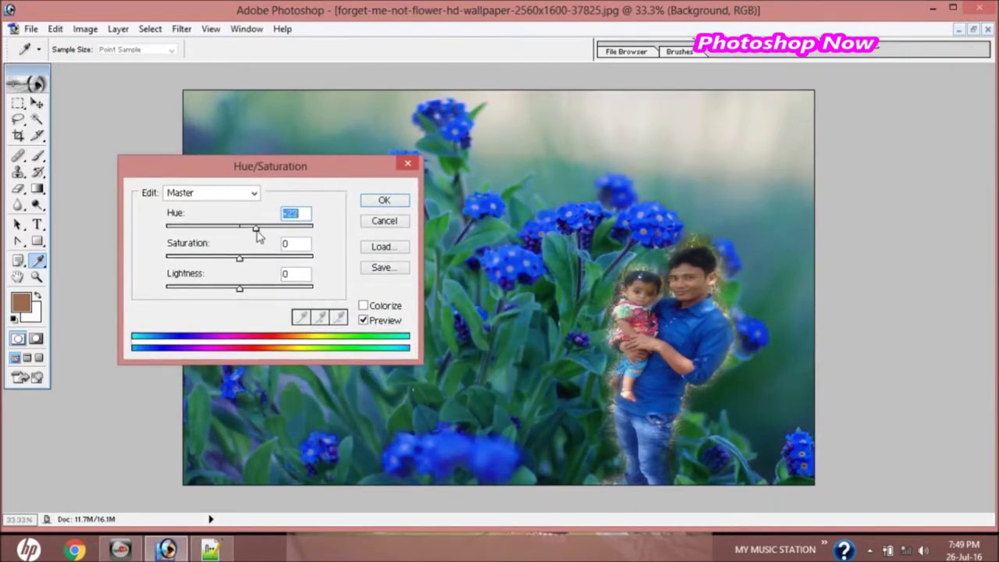
mouse_move(266, 237)
mouse_down()
mouse_move(299, 249)
mouse_move(242, 229)
mouse_move(193, 230)
mouse_up()
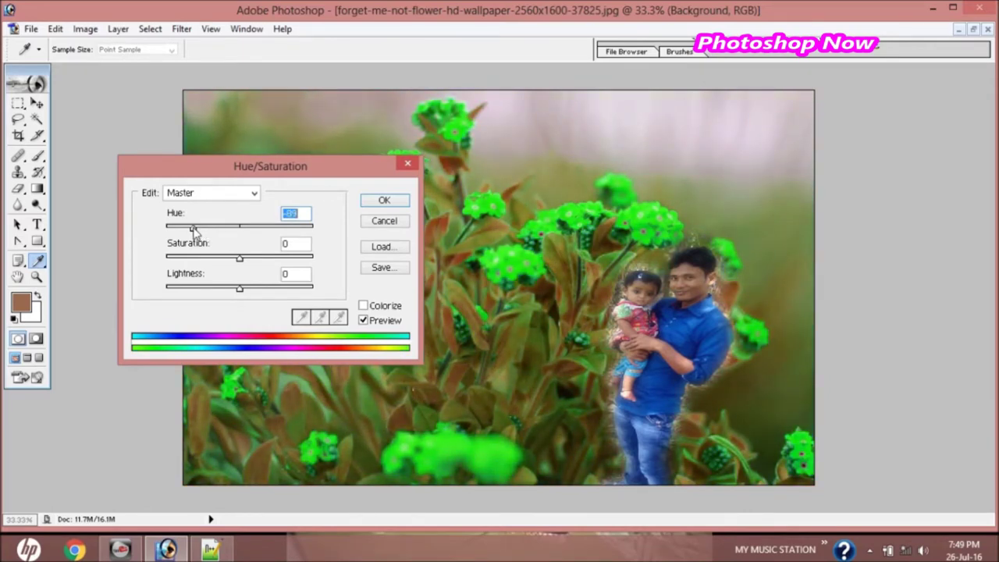
mouse_move(193, 228)
mouse_down()
mouse_move(251, 231)
mouse_move(229, 226)
mouse_up()
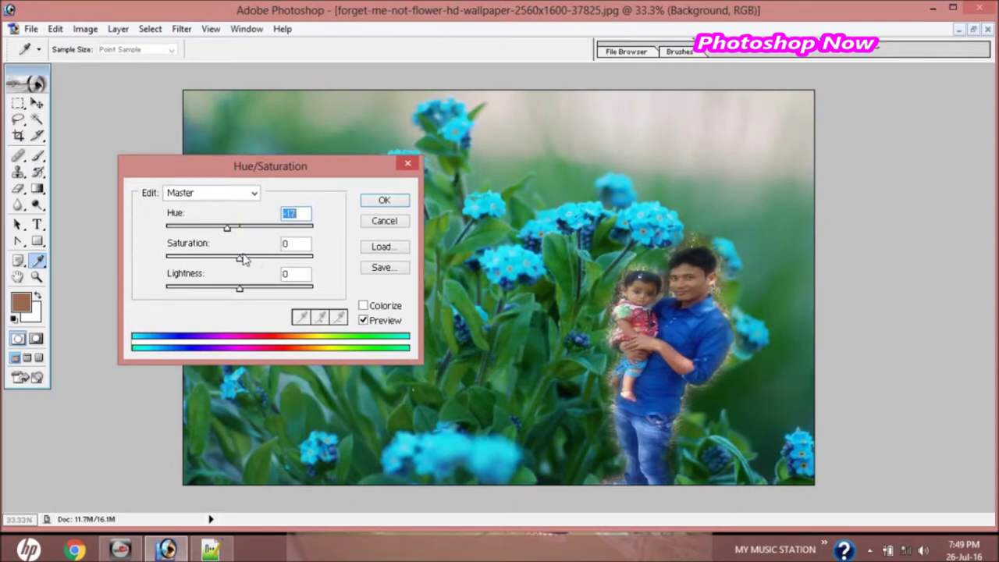
mouse_move(240, 260)
mouse_down()
mouse_move(180, 262)
mouse_move(288, 268)
mouse_move(228, 267)
mouse_up()
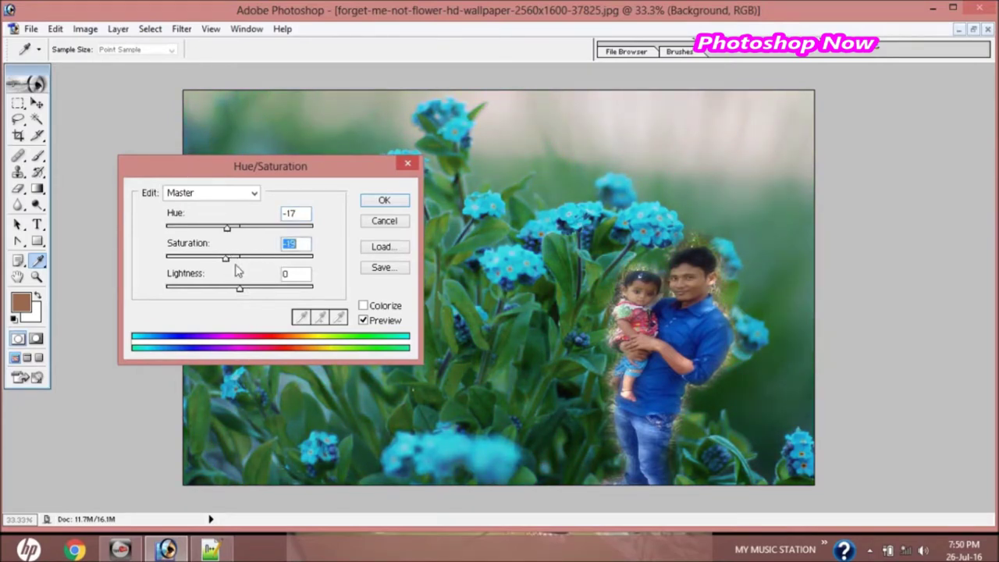
mouse_move(226, 228)
mouse_down()
mouse_move(243, 242)
mouse_move(275, 244)
mouse_move(256, 239)
mouse_move(250, 261)
mouse_up()
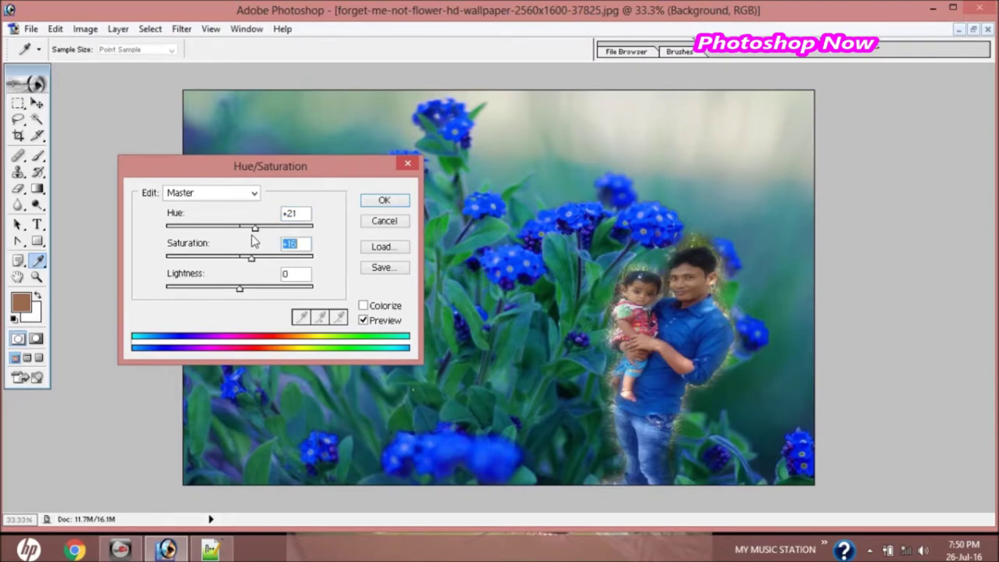
click(384, 201)
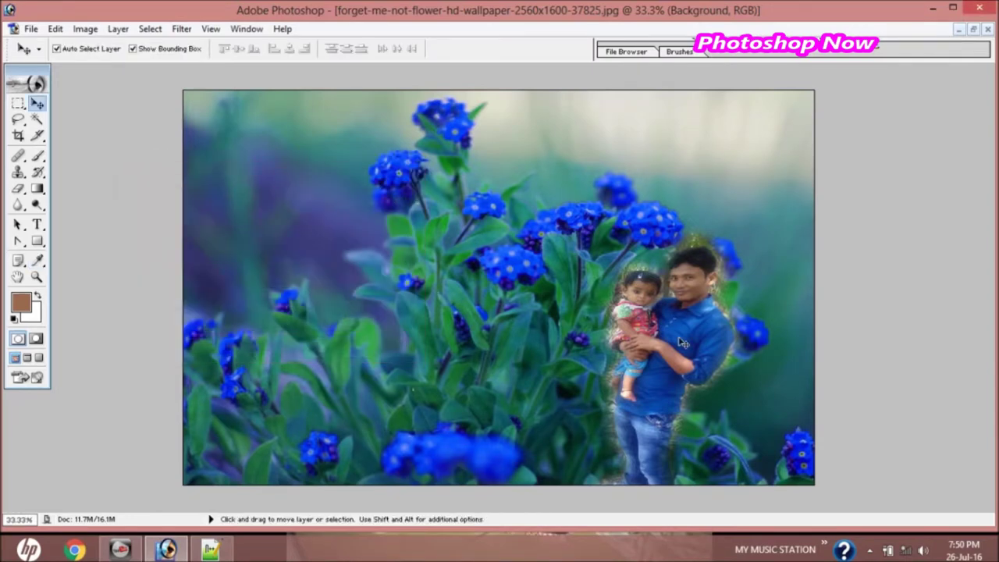
- Give the man-and-child layer a Hue/Saturation adjustment of Hue +5 and Saturation +22
click(683, 341)
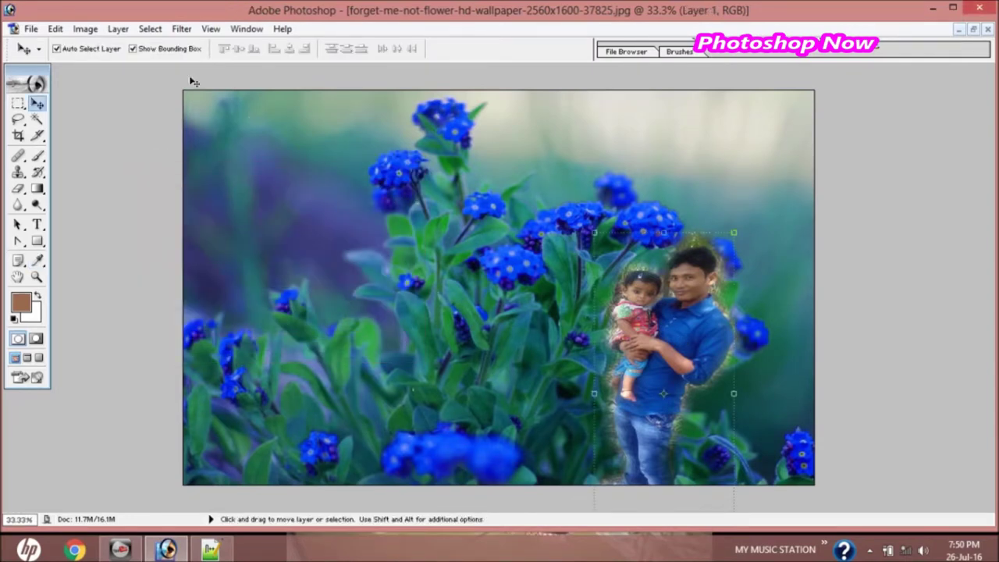
click(55, 29)
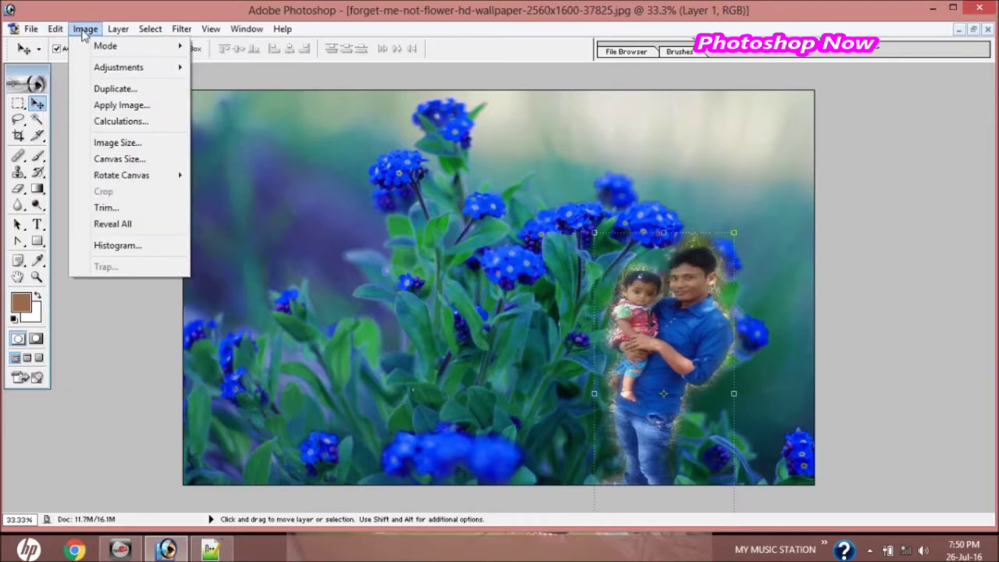
click(86, 29)
click(86, 29)
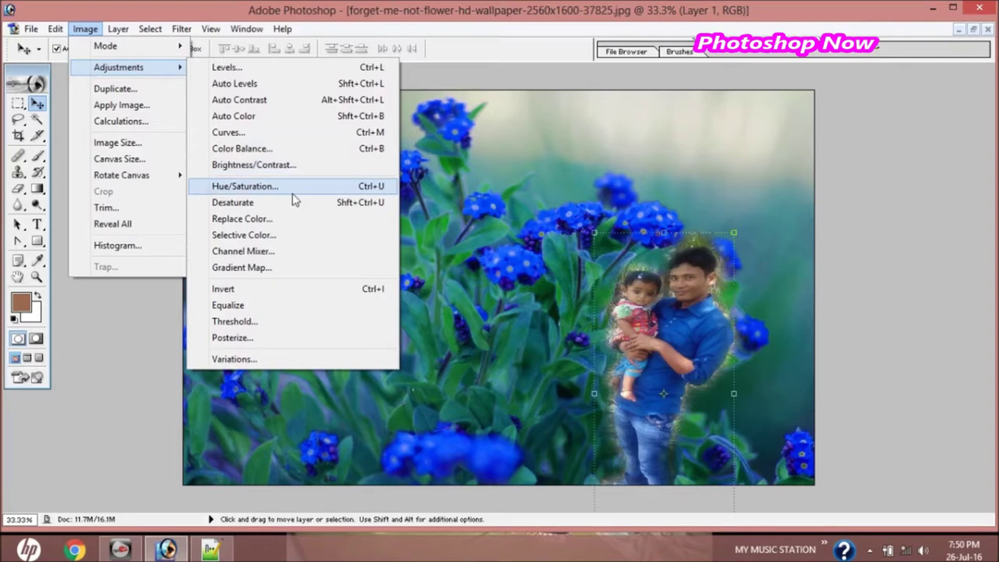
mouse_move(119, 68)
click(303, 187)
drag(275, 167, 337, 180)
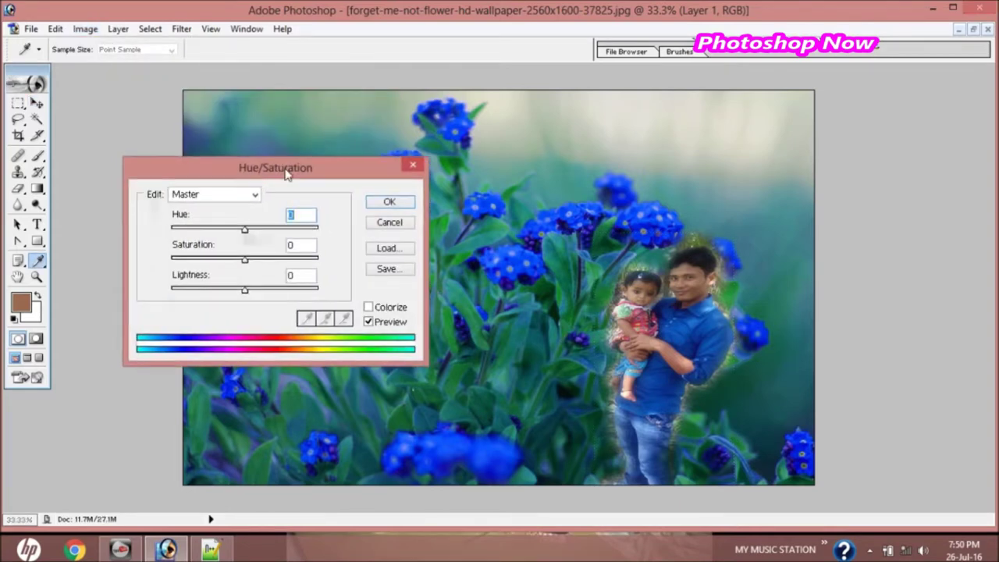
mouse_move(305, 247)
mouse_down()
mouse_move(294, 244)
mouse_move(307, 248)
mouse_up()
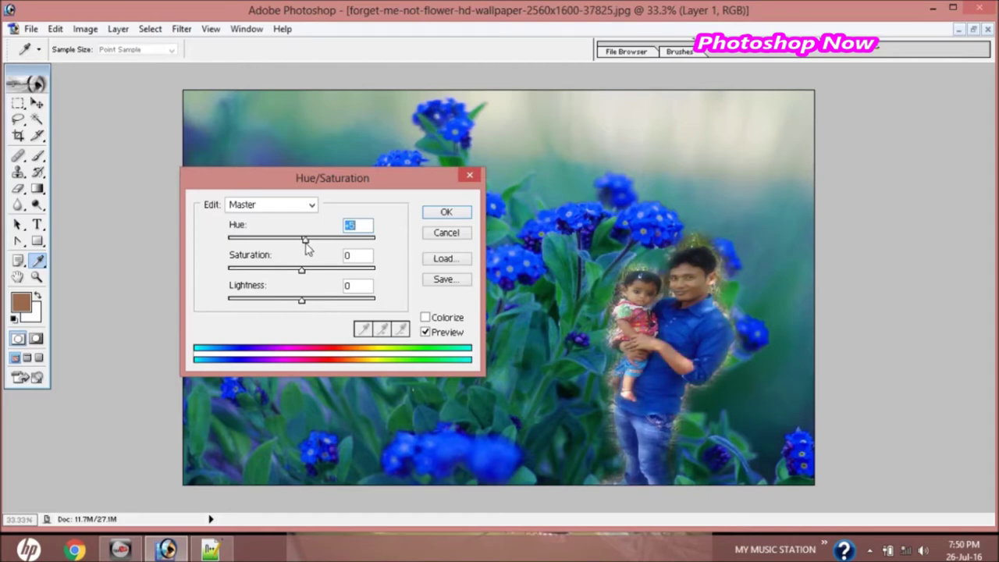
drag(302, 270, 320, 277)
drag(323, 279, 320, 279)
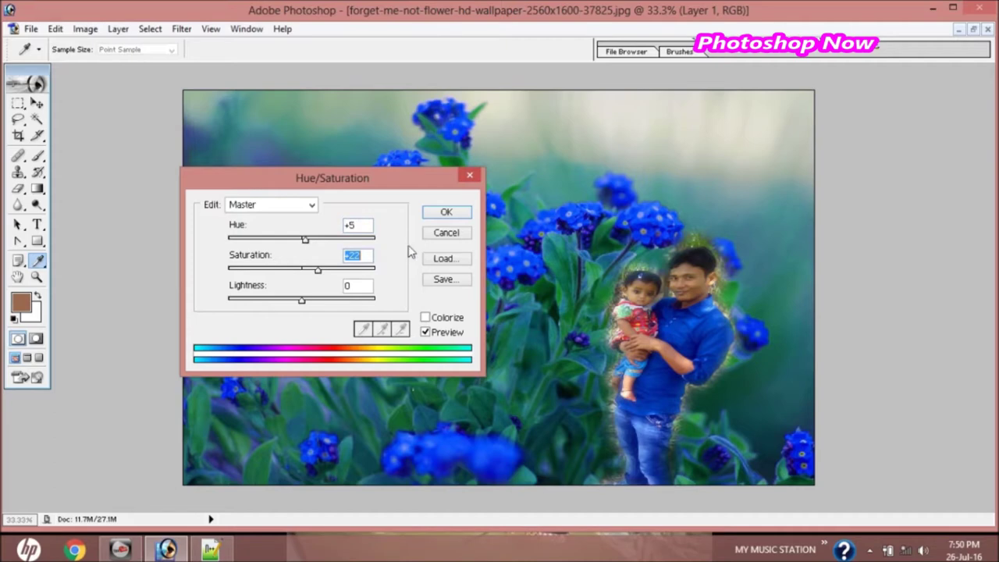
click(461, 213)
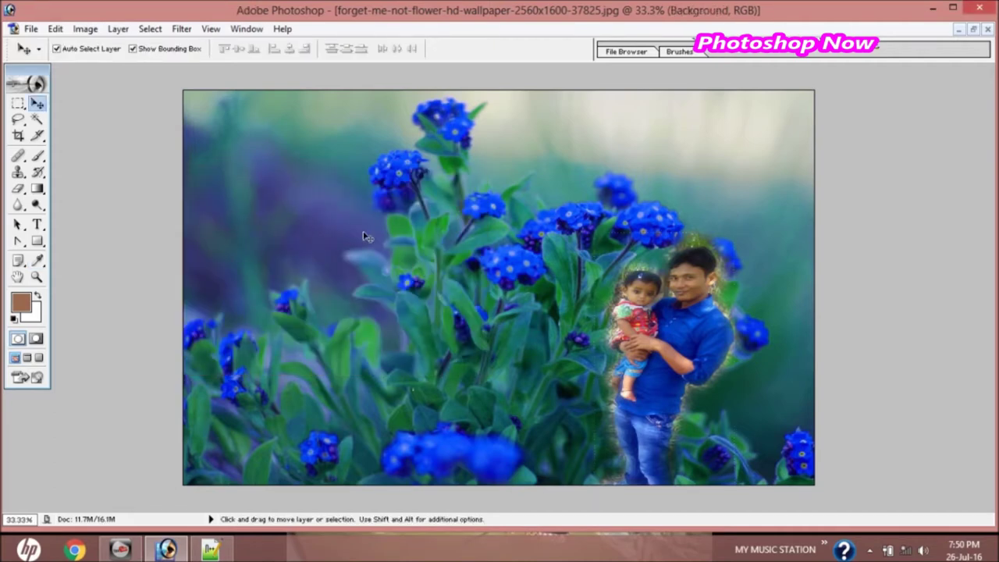
- Apply a further Hue/Saturation to the background: Hue +10 with stronger saturation
click(86, 29)
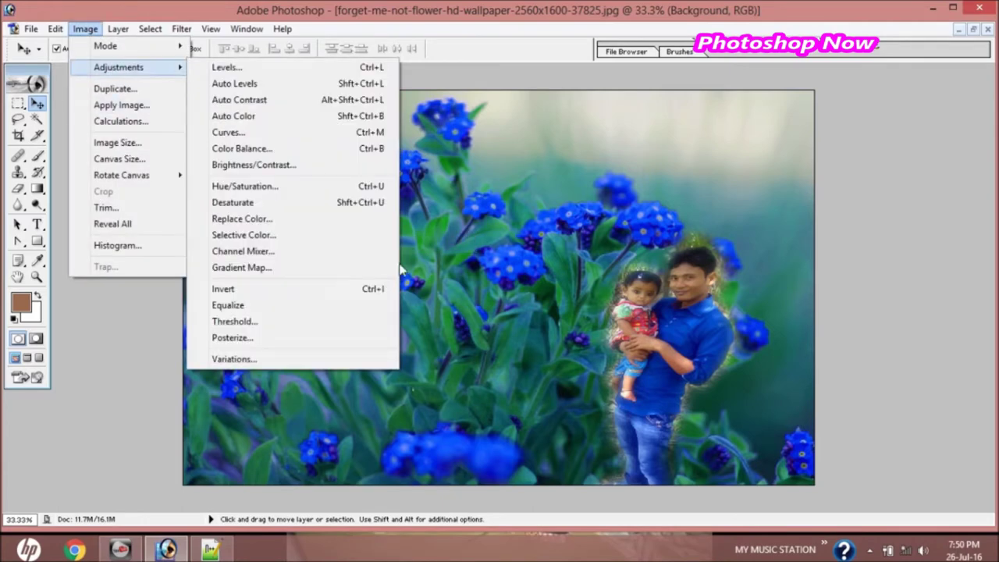
click(313, 186)
drag(301, 239, 292, 244)
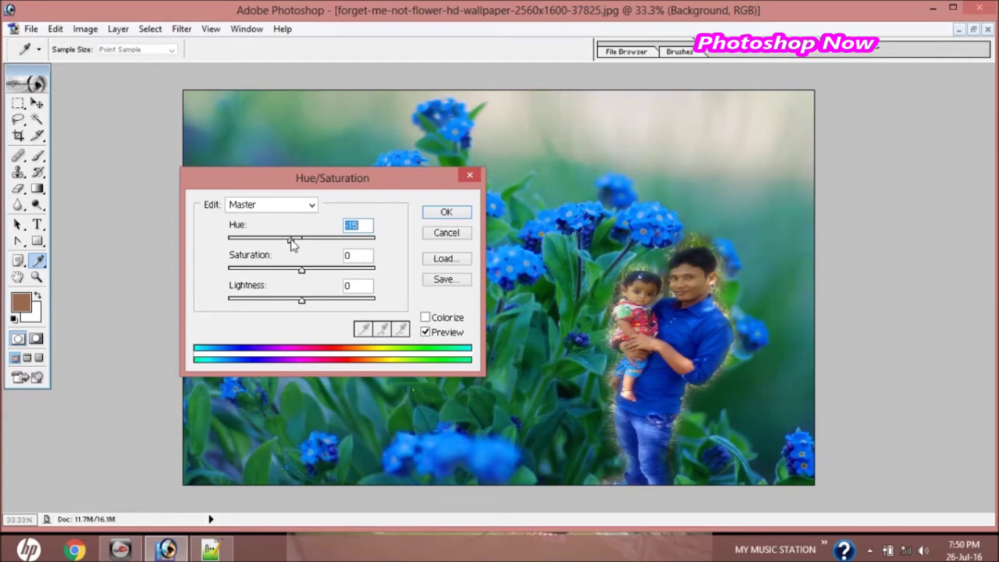
mouse_move(293, 244)
mouse_down()
mouse_move(331, 259)
mouse_move(310, 260)
mouse_move(305, 272)
mouse_move(327, 277)
mouse_up()
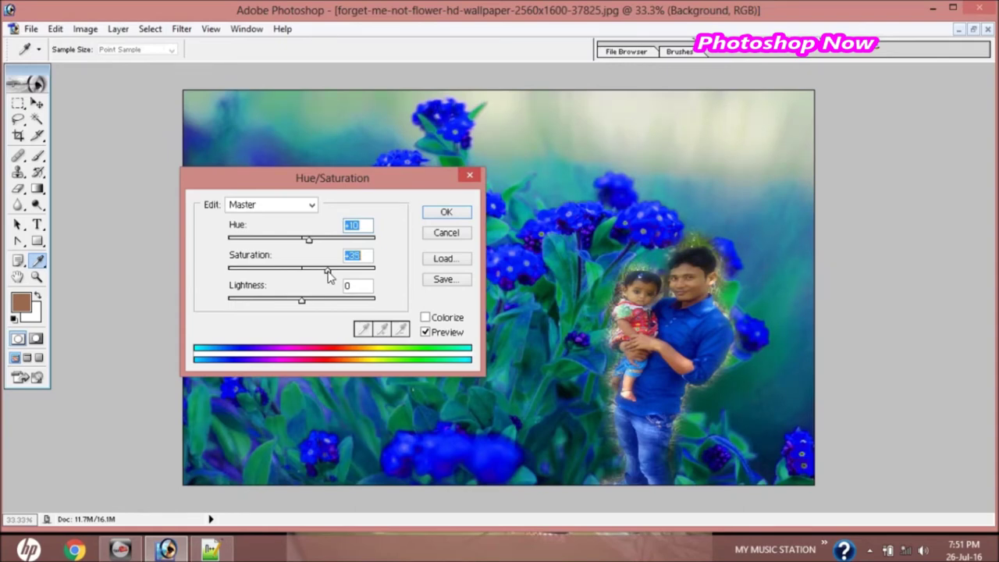
click(446, 211)
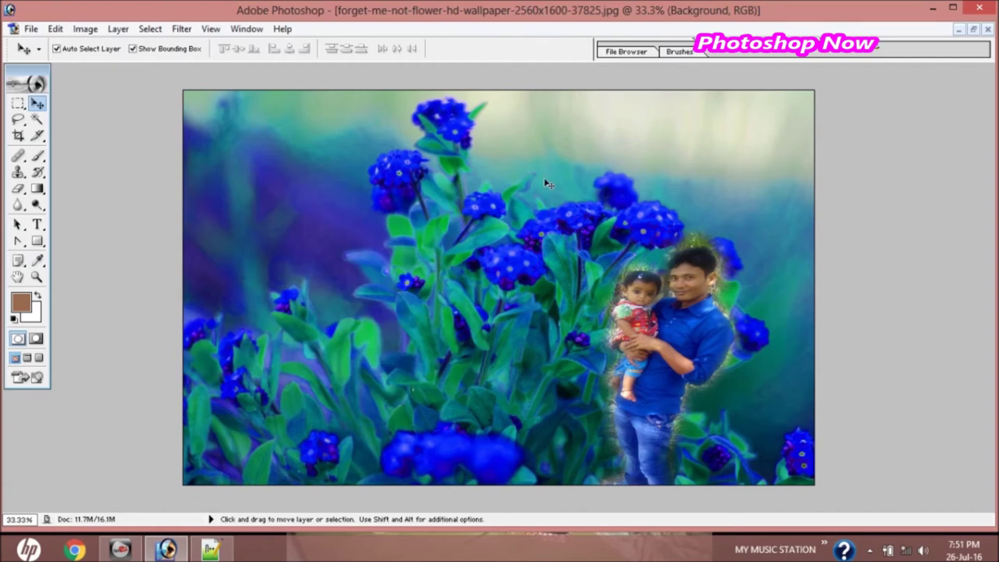
key(ctrl+shift+s)
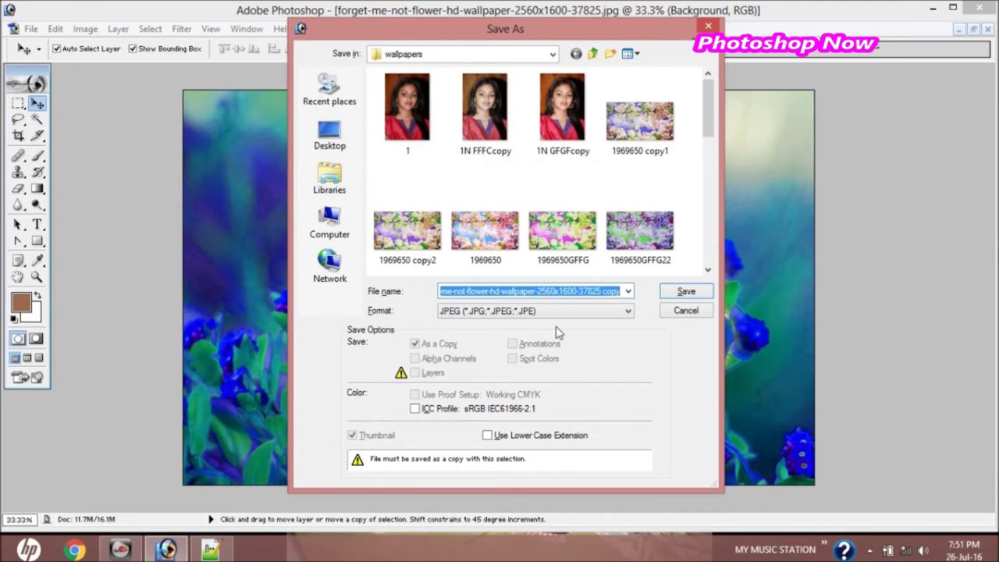
- Save a Maximum-quality JPEG copy with 'FGFGFG' inserted into the file name
click(521, 292)
text(FGFGFG)
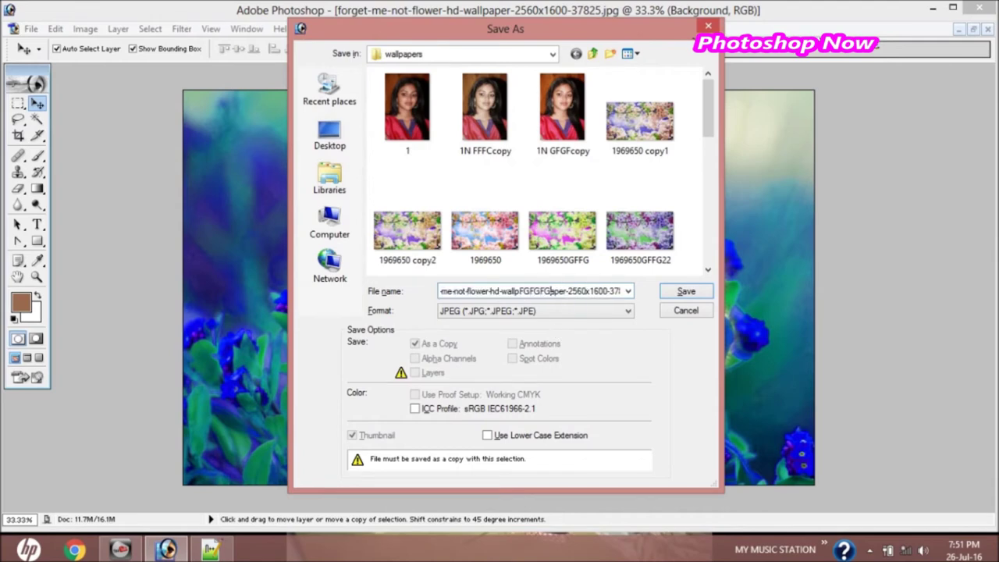
key(Return)
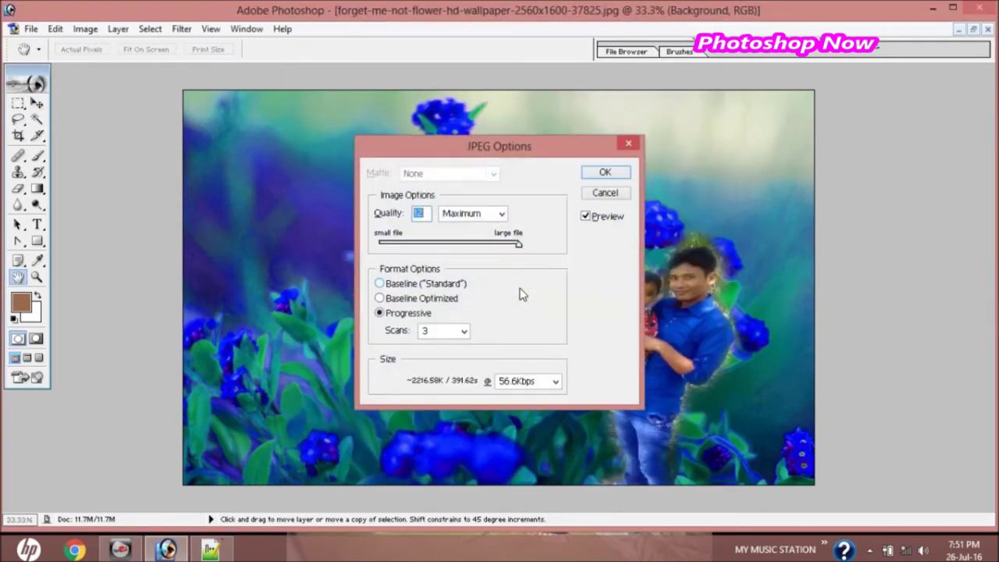
key(Return)
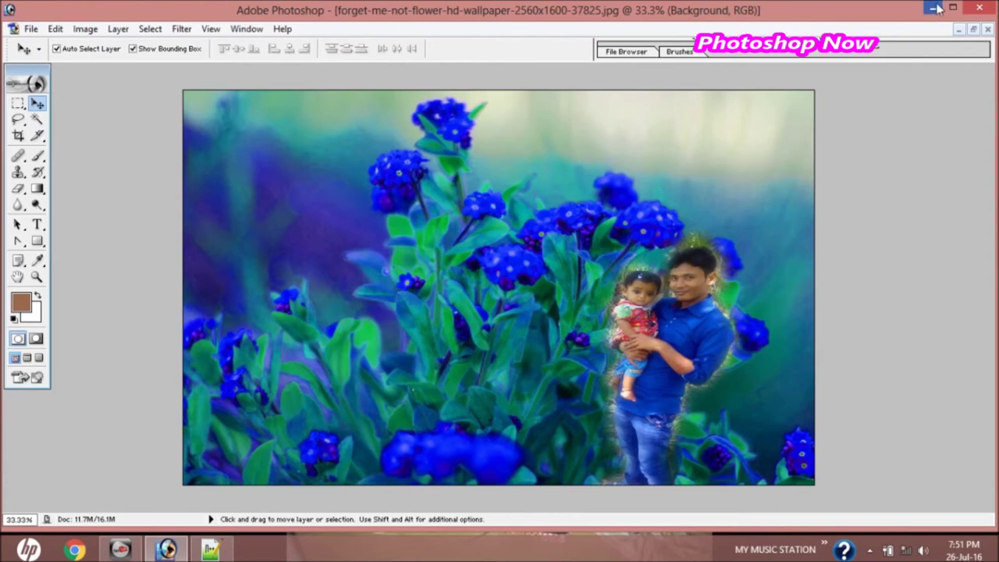
click(936, 8)
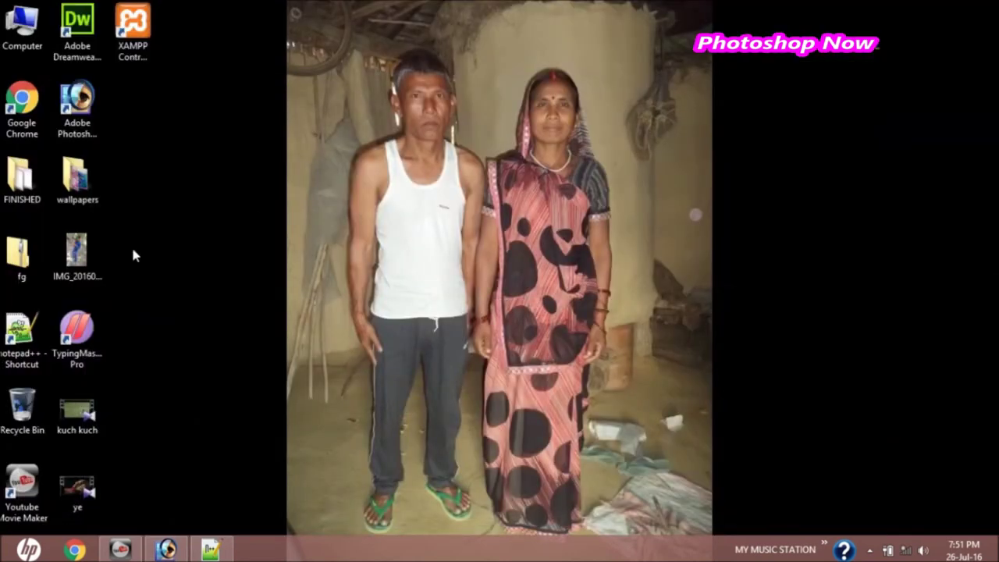
- Open the wallpapers folder and view the forget-me-not-flower-hd-wallpFGFGFGaper-2560x1600-37825 copy
click(81, 191)
double_click(81, 190)
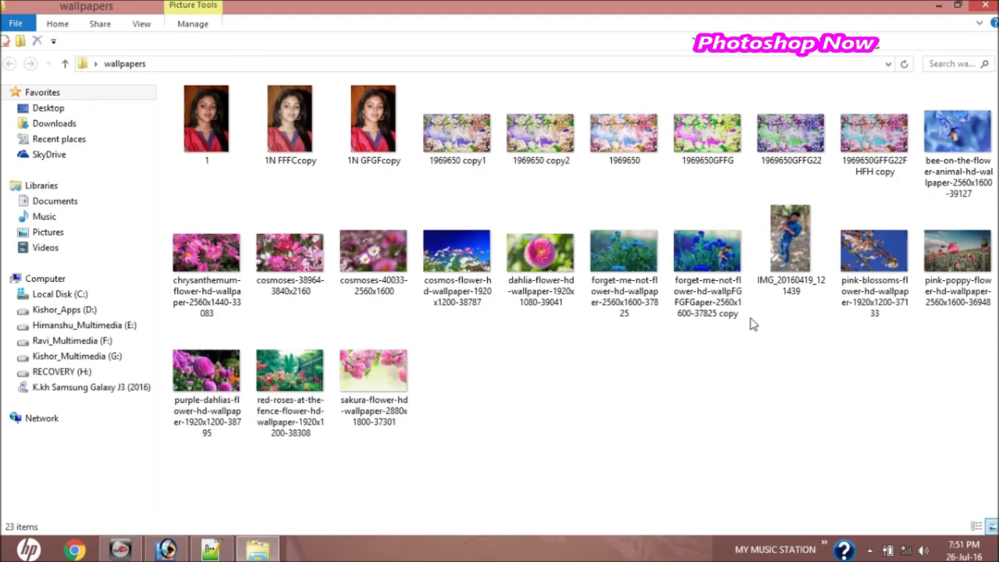
double_click(725, 266)
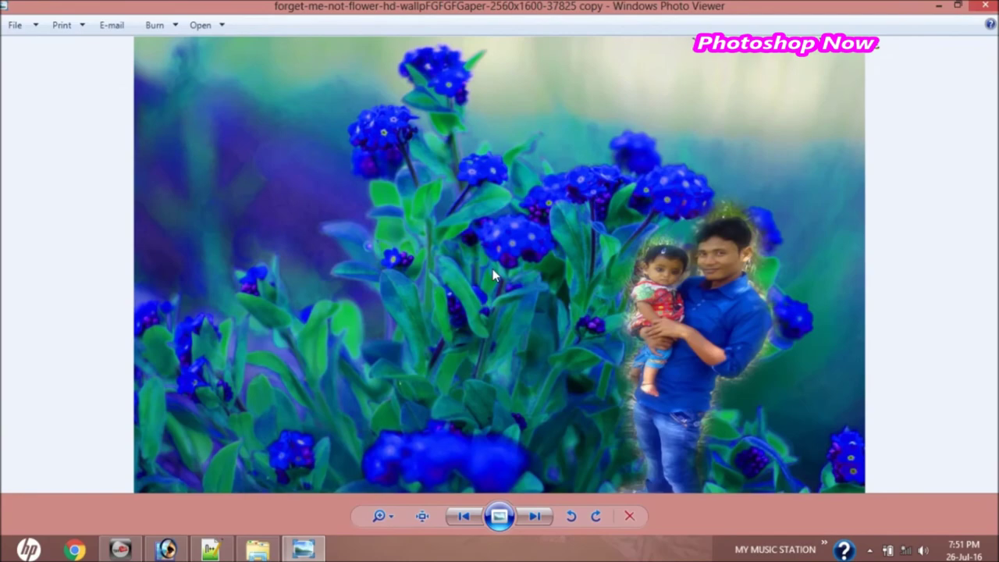
- Zoom into the saved forget-me-not composite and pan to centre the man, then the child
scroll(492, 269, up, 3)
drag(807, 284, 576, 231)
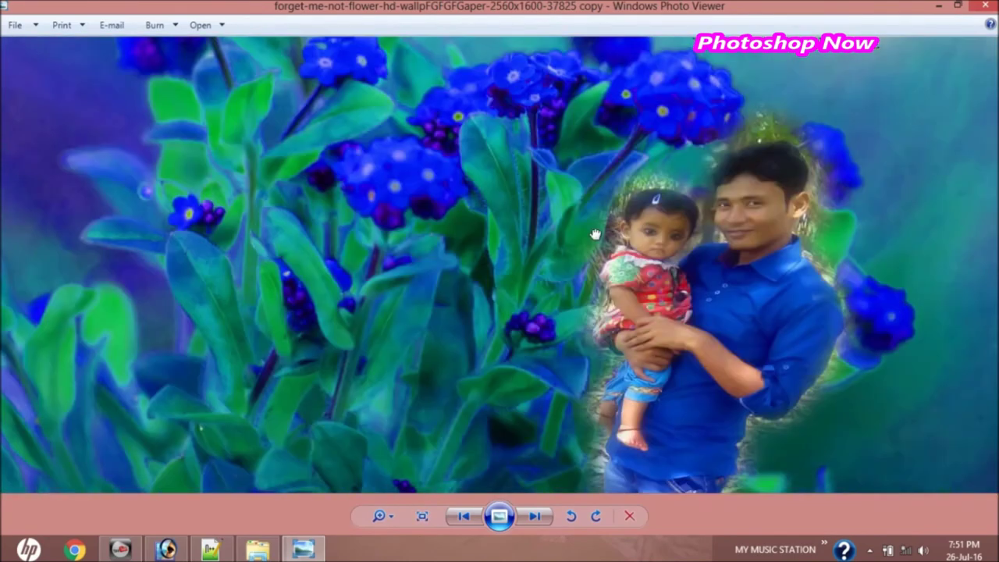
scroll(575, 230, up, 2)
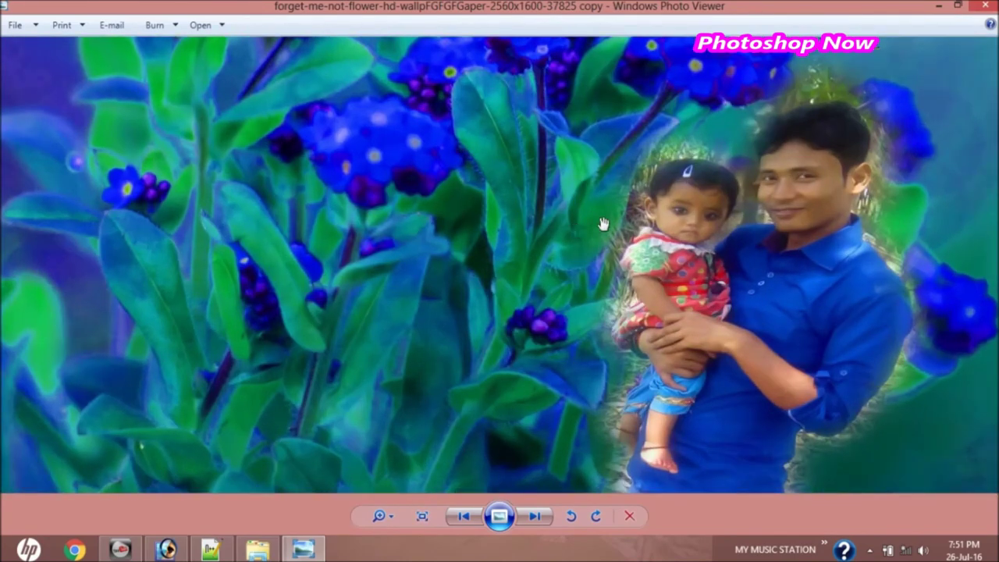
mouse_move(701, 262)
mouse_down()
mouse_move(675, 247)
mouse_move(602, 273)
mouse_up()
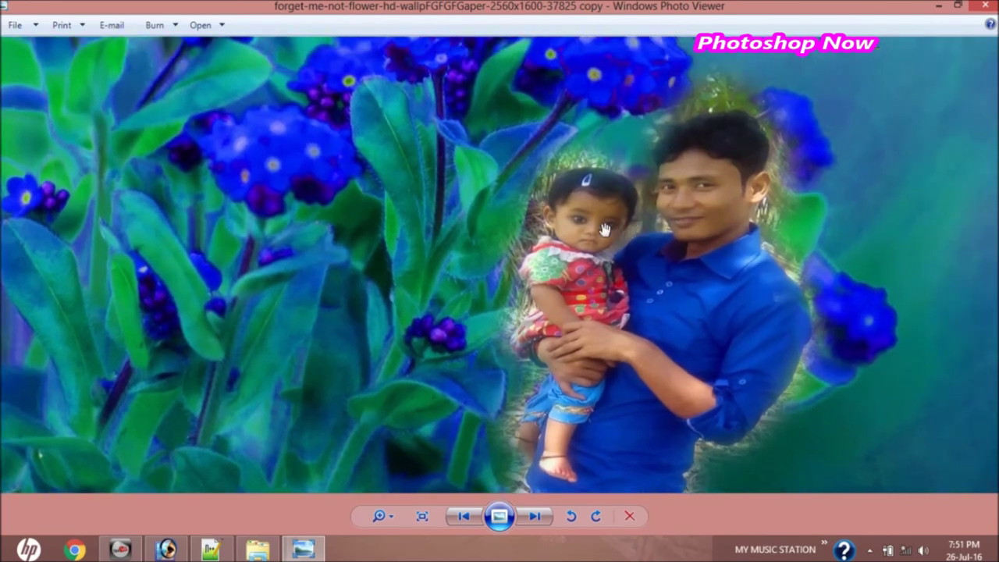